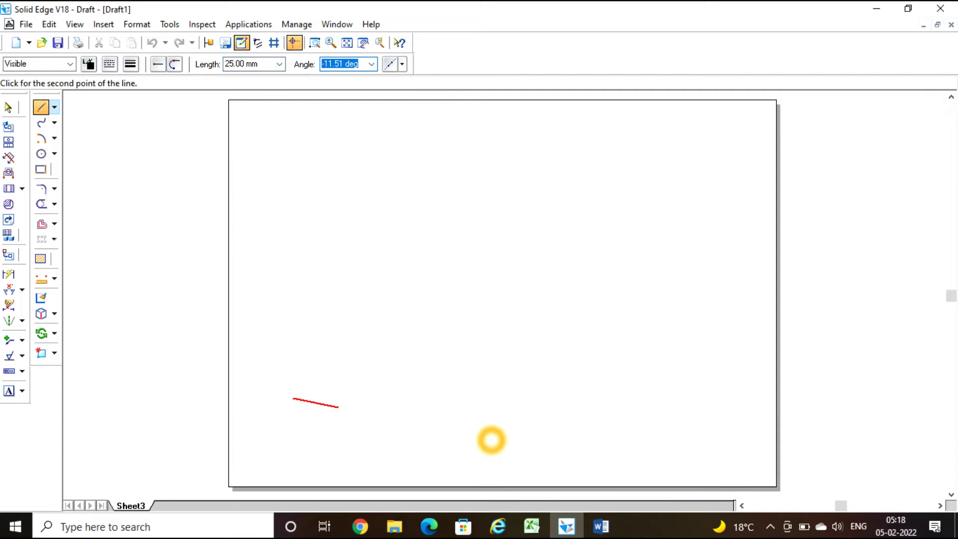
Draw the hexagon's first 25 mm side at 0° and its second 25 mm side at an angle of 60*1
text(0)
key(Return)
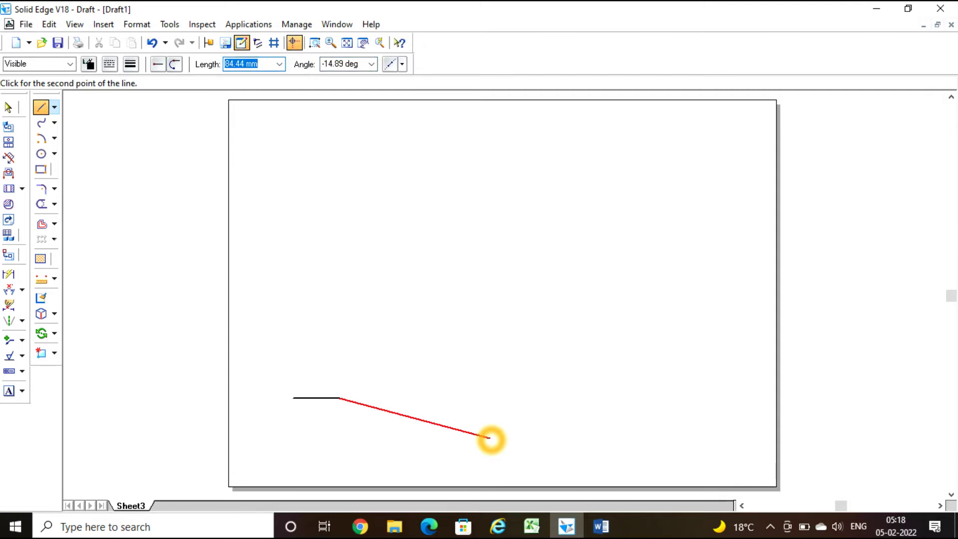
text(25)
key(Tab)
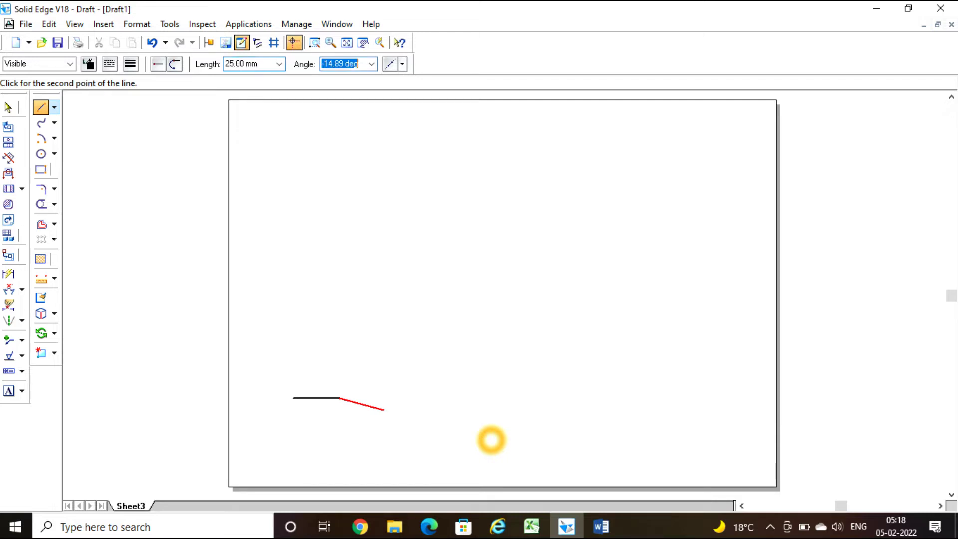
text(60*1)
key(Return)
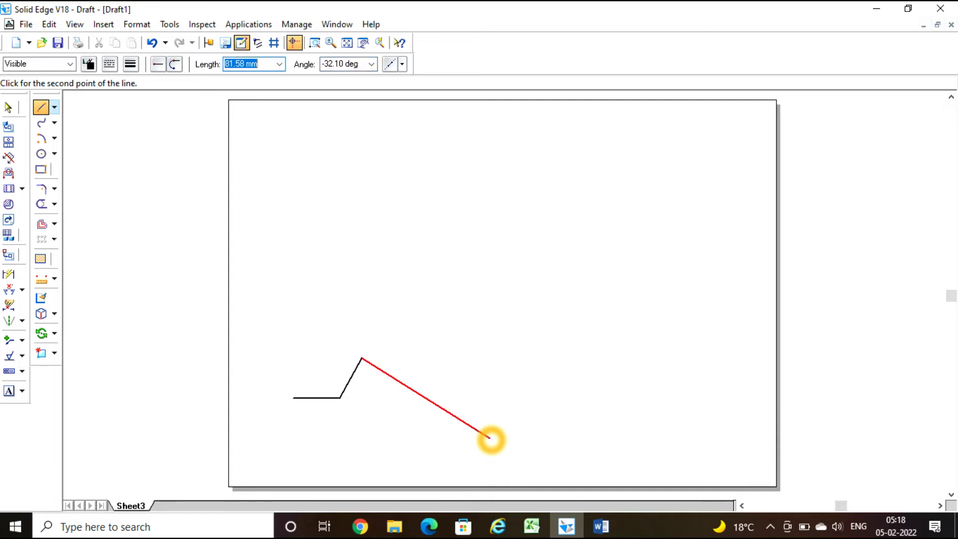
Continue the hexagon with two connected 25 mm sides at angles of 60*2 and 60*3
text(25)
key(Tab)
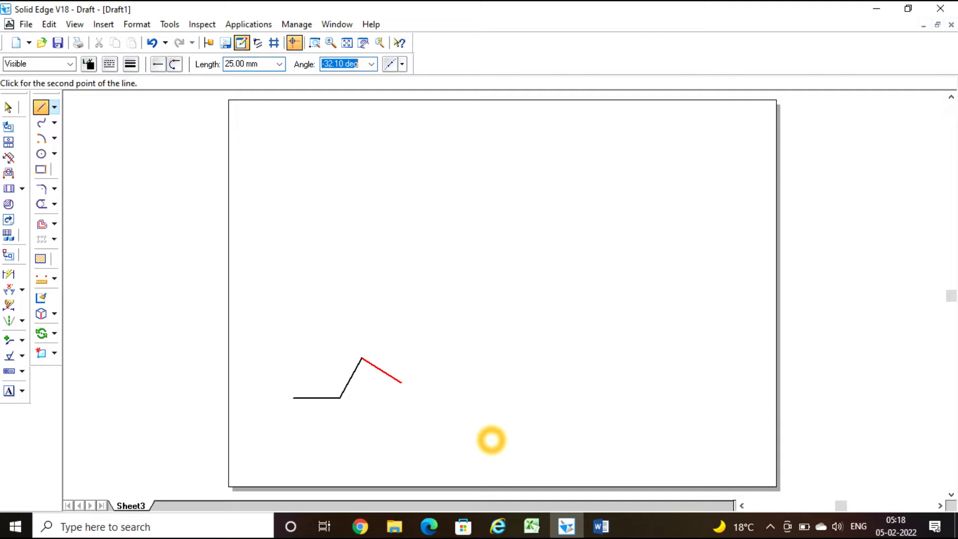
text(60*2)
key(Return)
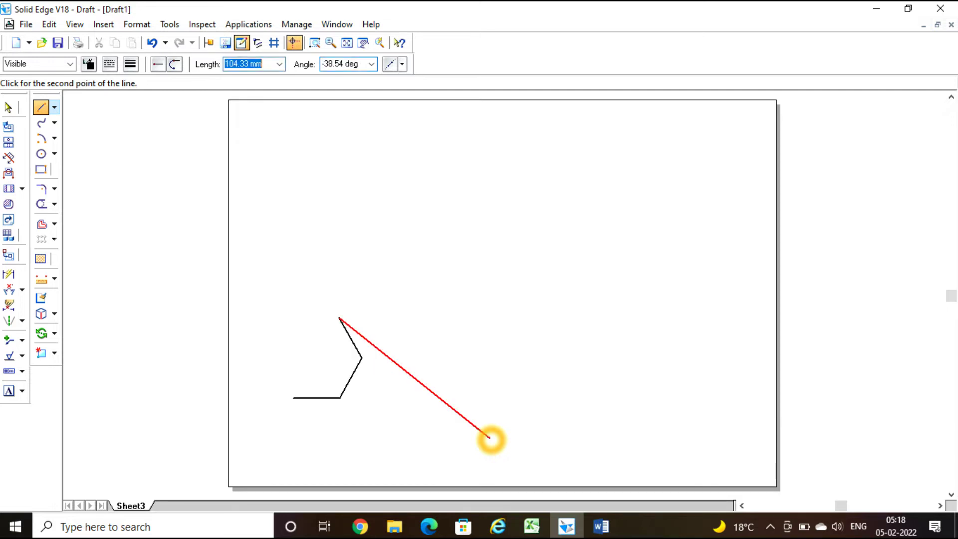
text(25)
key(Tab)
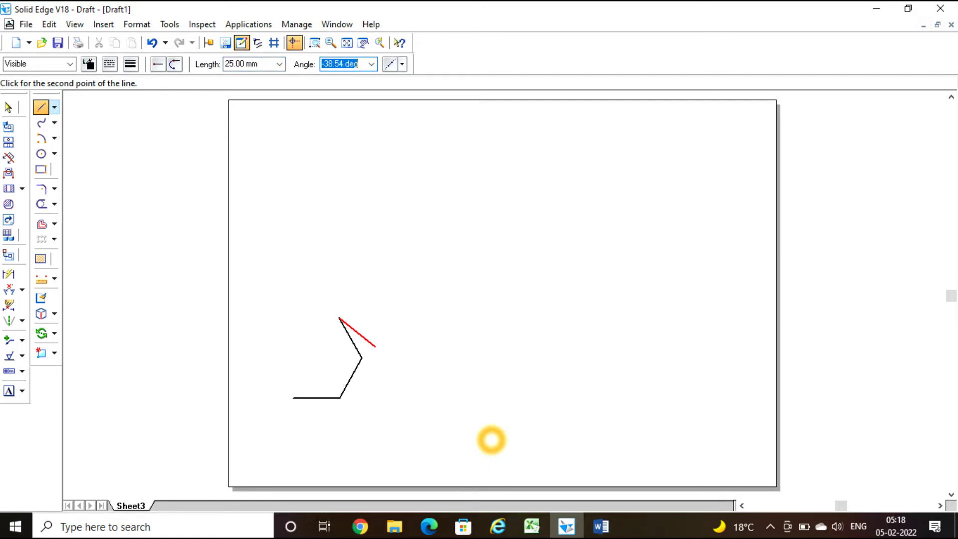
text(60*3)
key(Return)
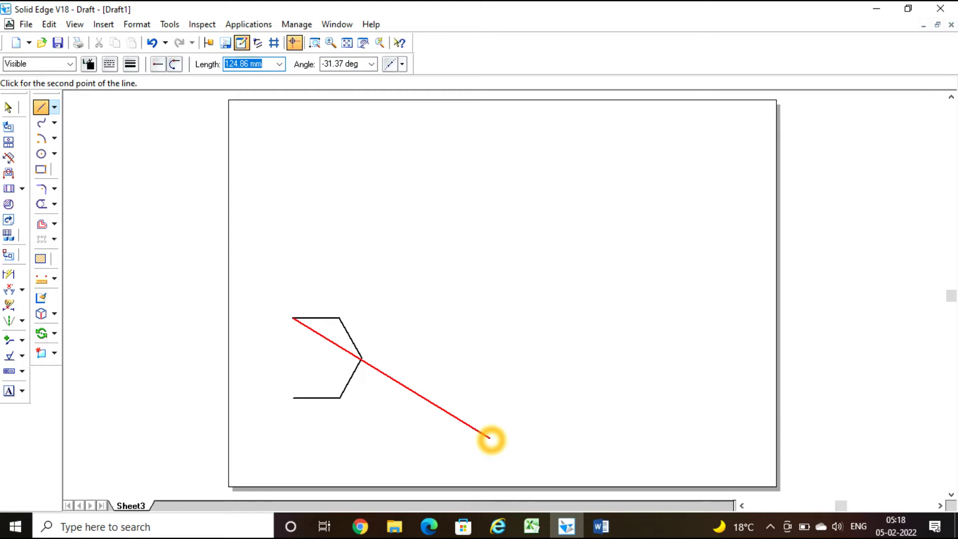
Draw the fifth 25 mm side at an angle of 60*4 and close the hexagon at its starting point
text(25)
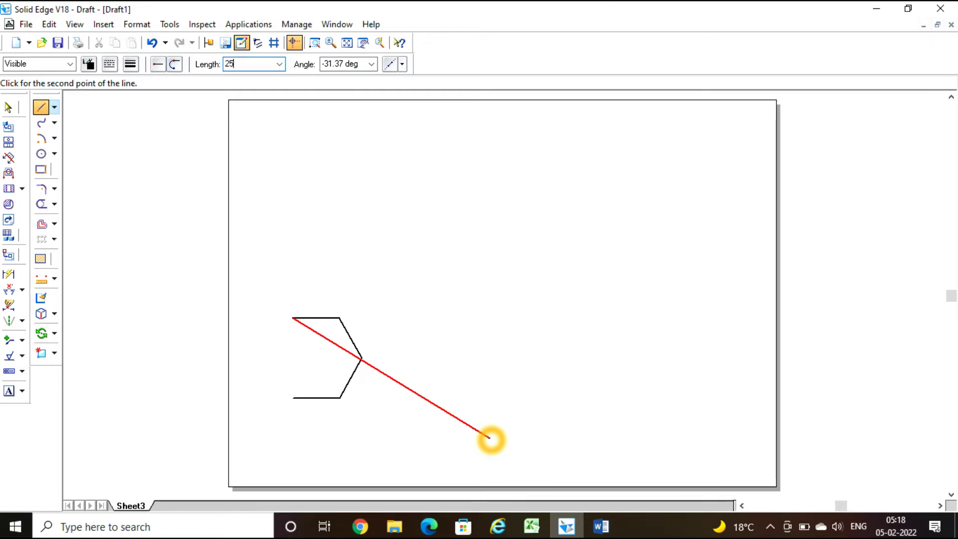
key(Tab)
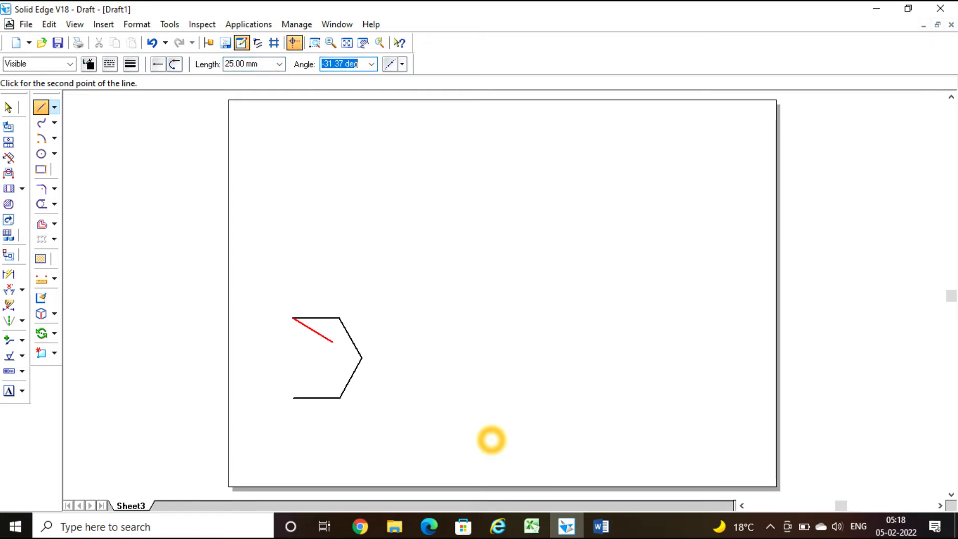
text(60*4)
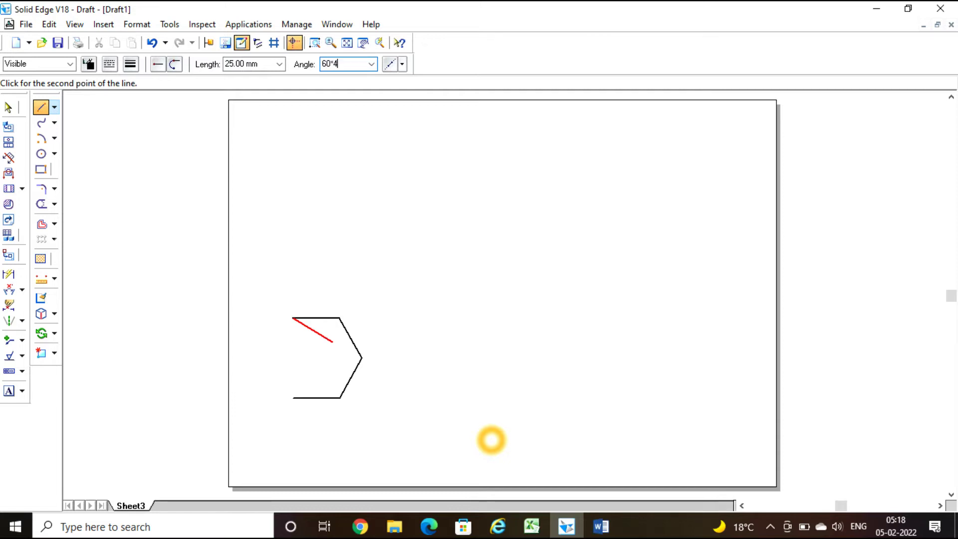
key(Return)
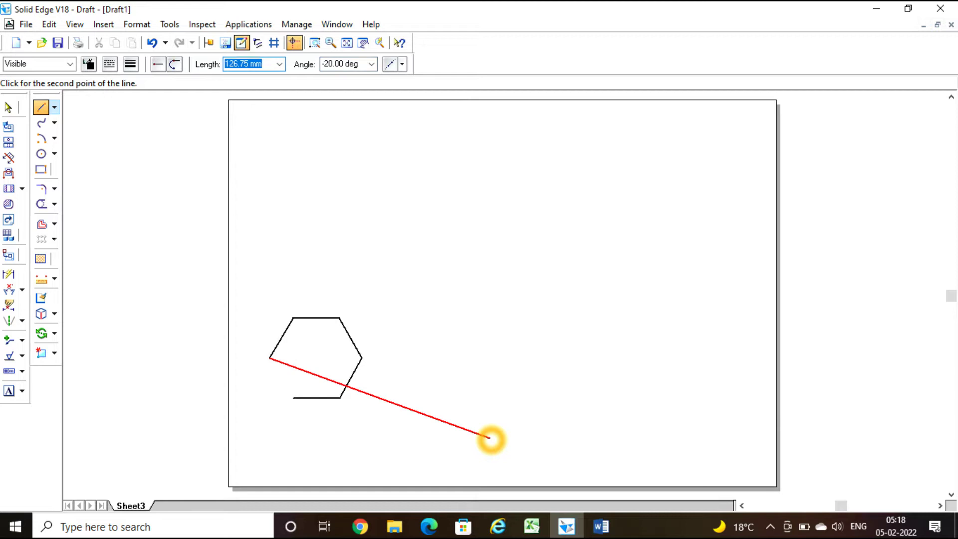
click(293, 398)
right_click(294, 399)
click(400, 419)
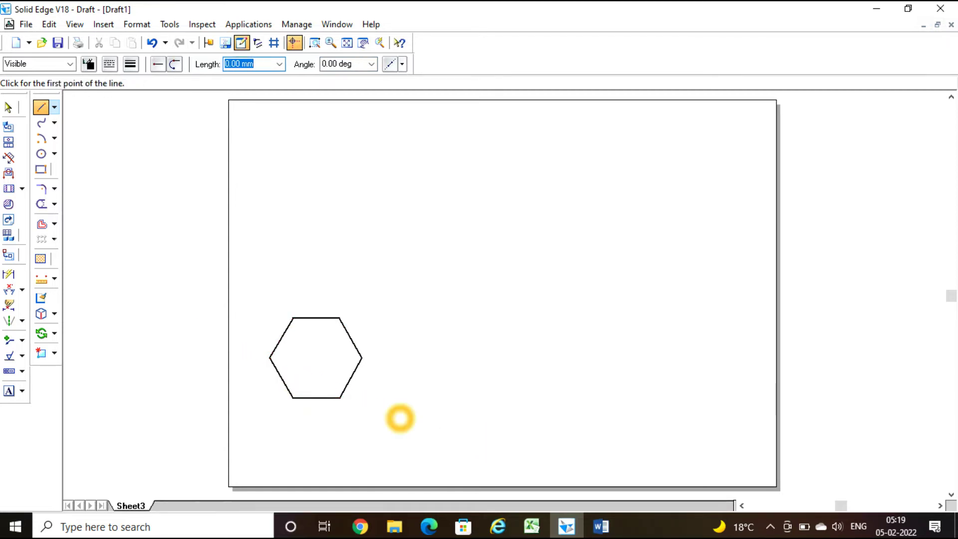
click(108, 215)
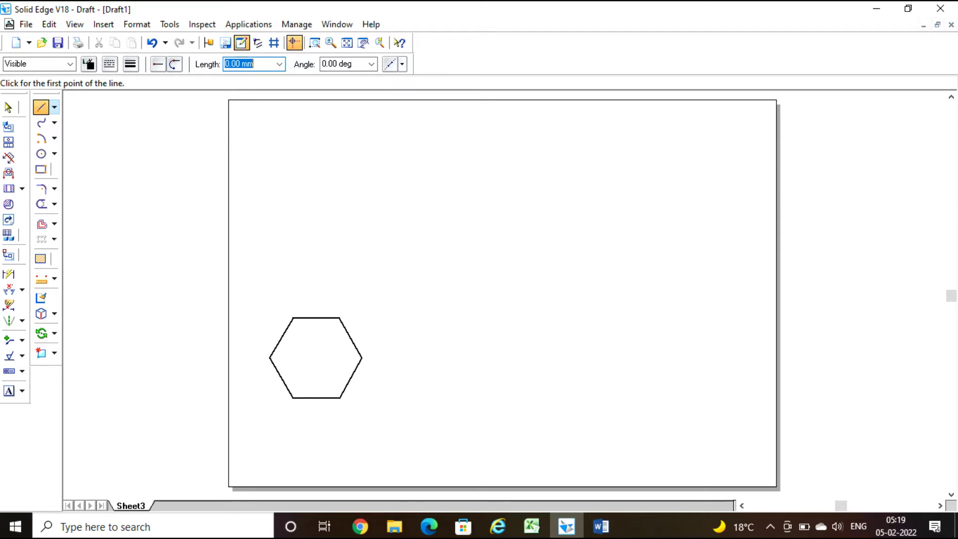
click(389, 406)
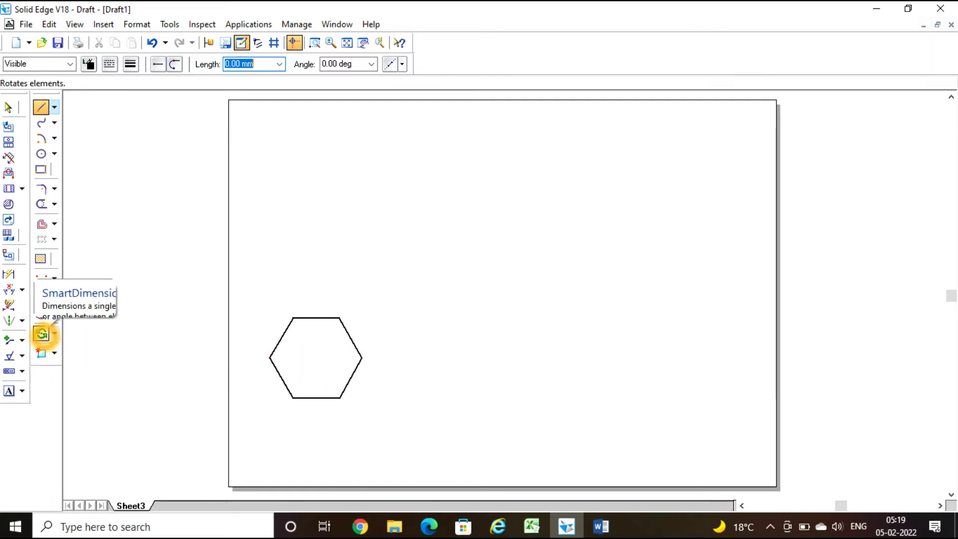
Rotate the whole hexagon 30° clockwise about its leftmost vertex so its lower-left side stands vertical
click(41, 333)
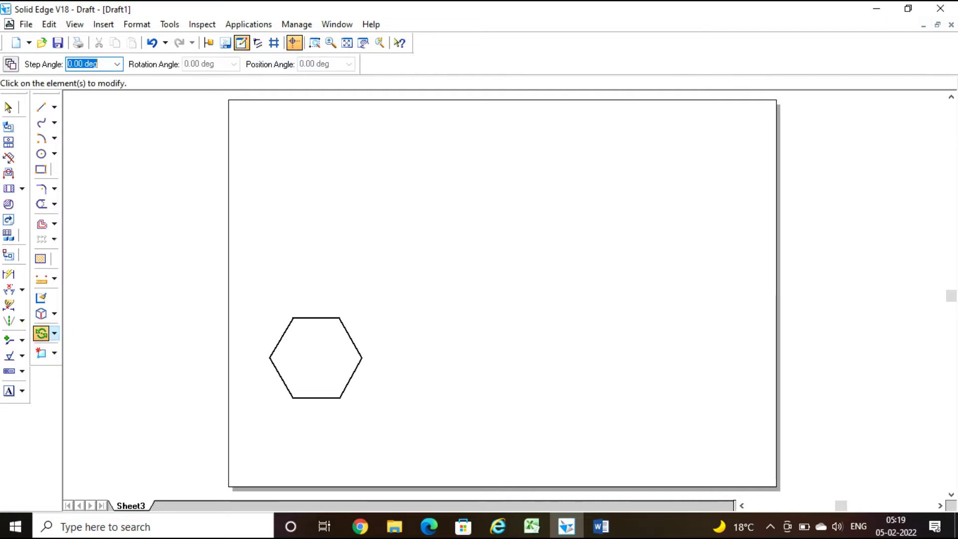
drag(245, 284, 421, 448)
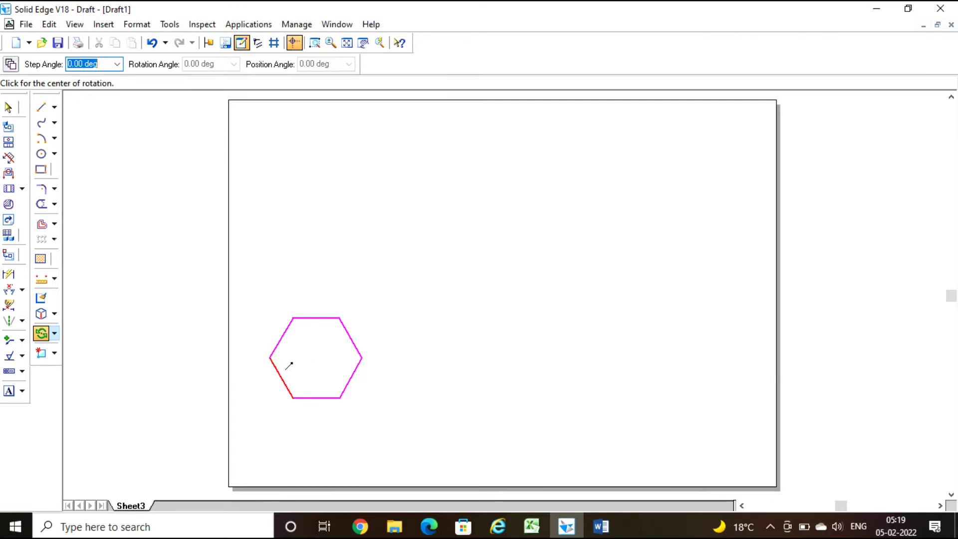
click(270, 358)
click(293, 398)
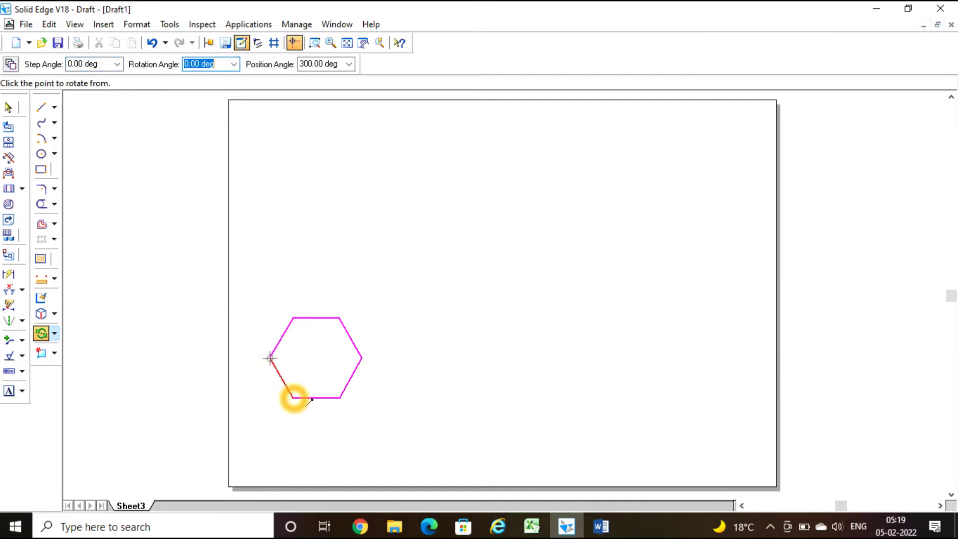
click(293, 398)
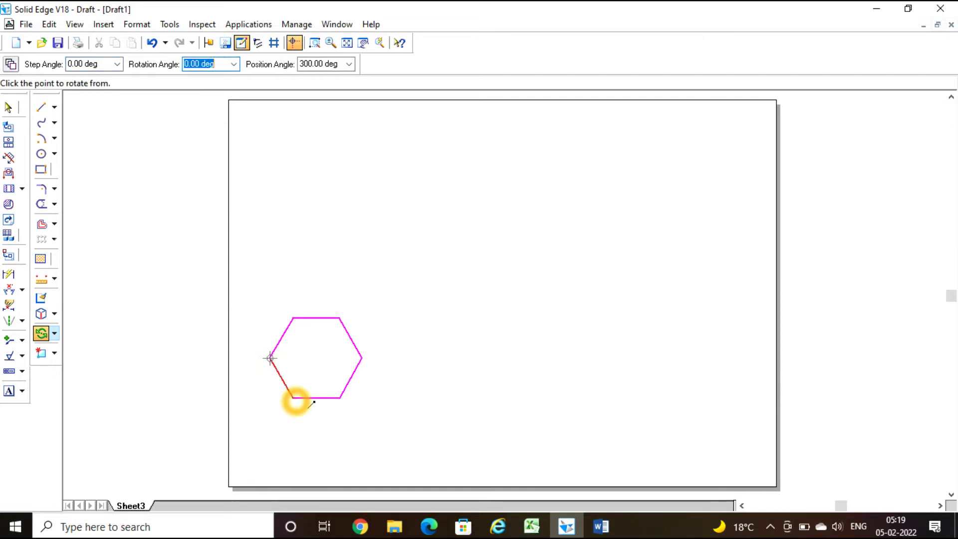
click(285, 415)
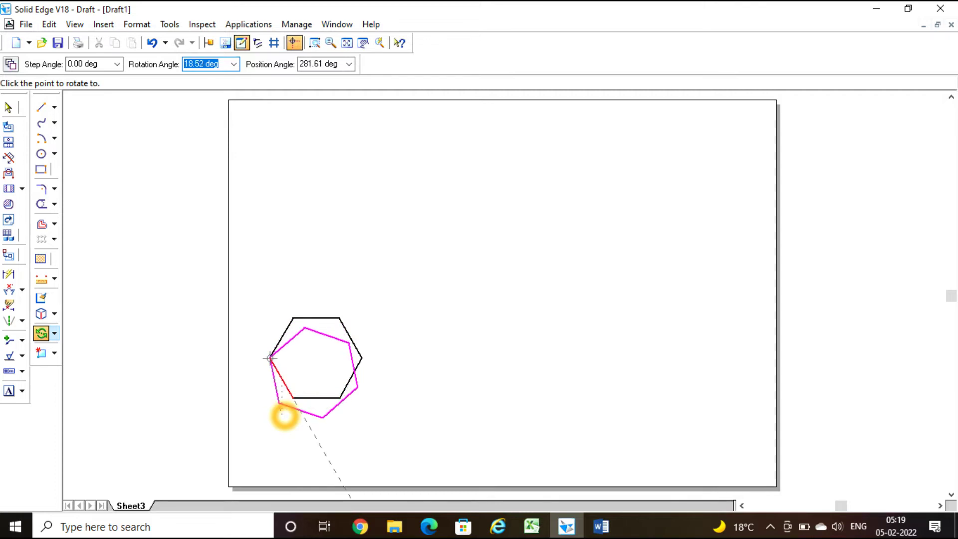
click(270, 428)
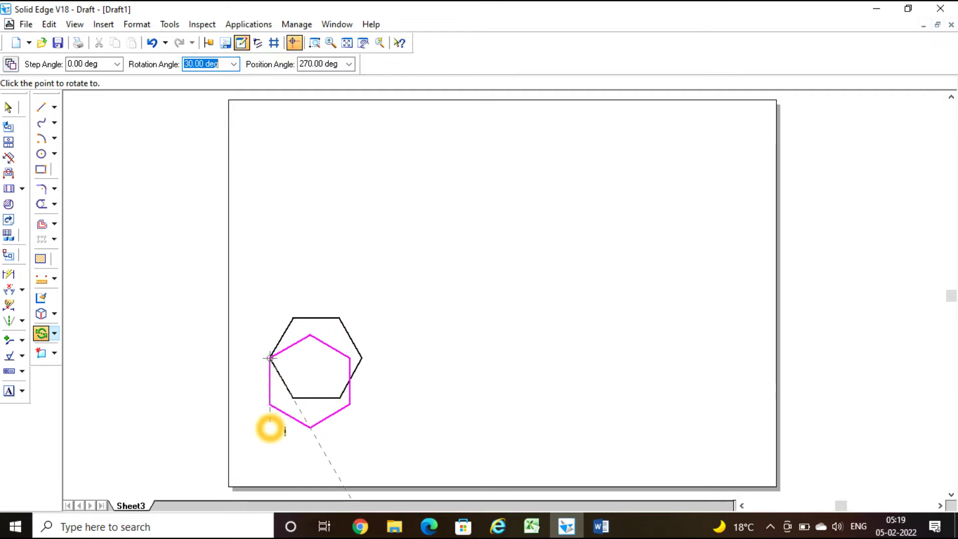
click(10, 68)
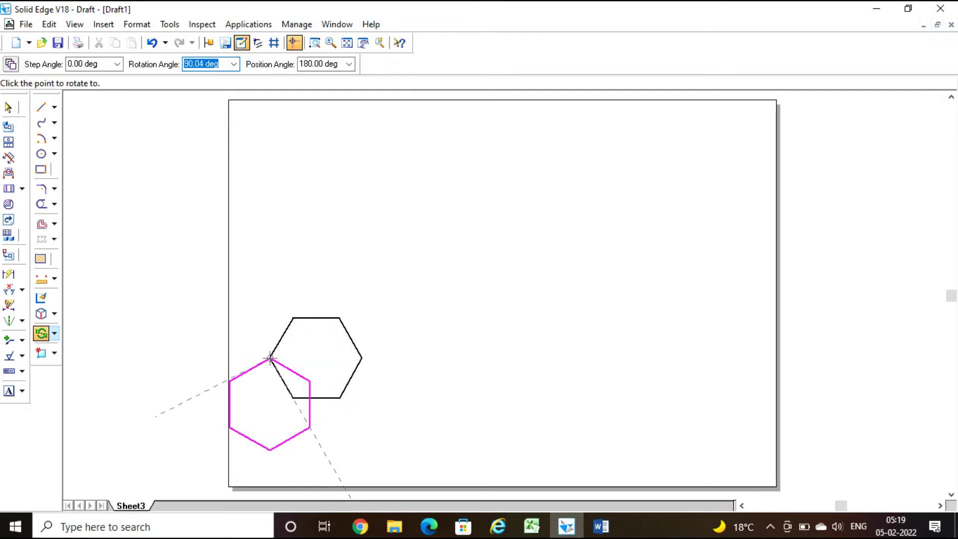
click(272, 439)
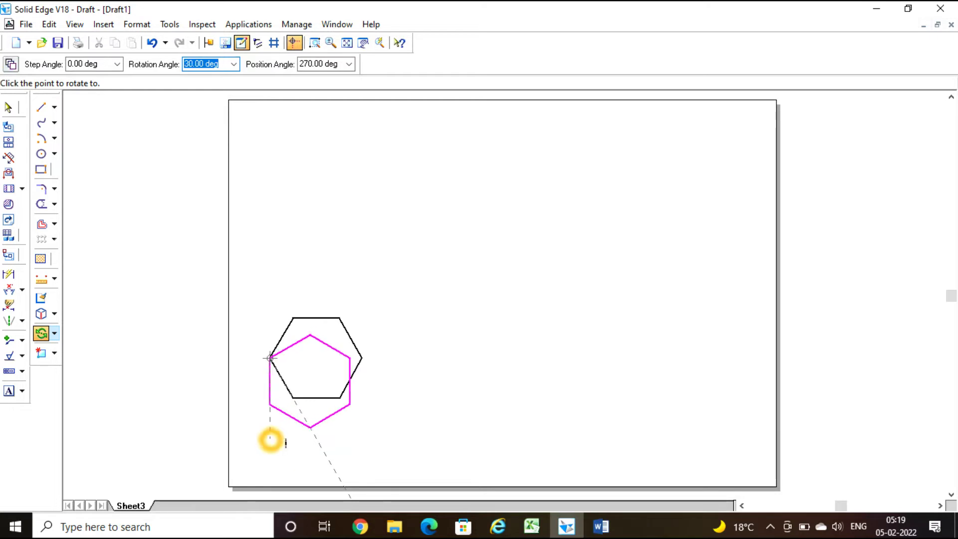
click(364, 380)
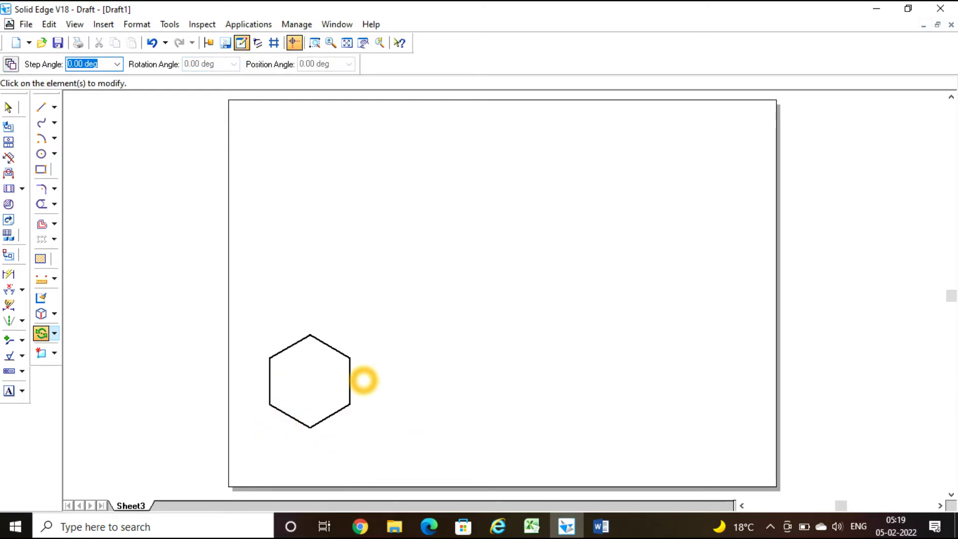
click(352, 384)
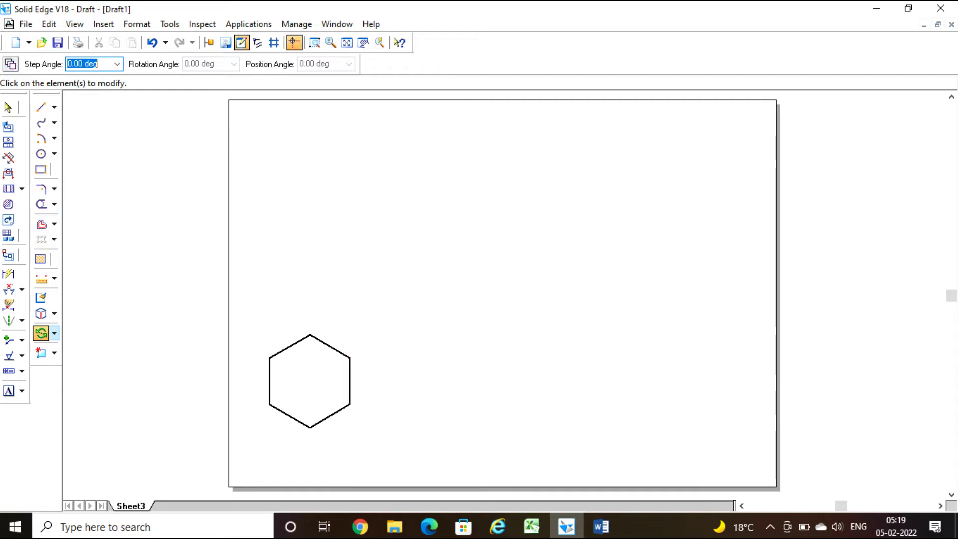
Label the hexagon's corners a to f with text, counterclockwise from the lower-left corner
click(9, 392)
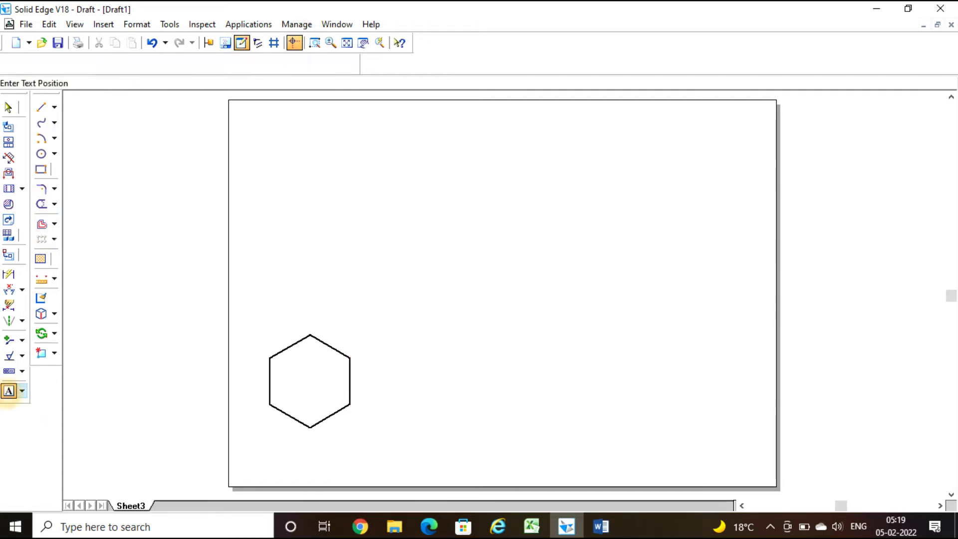
click(257, 415)
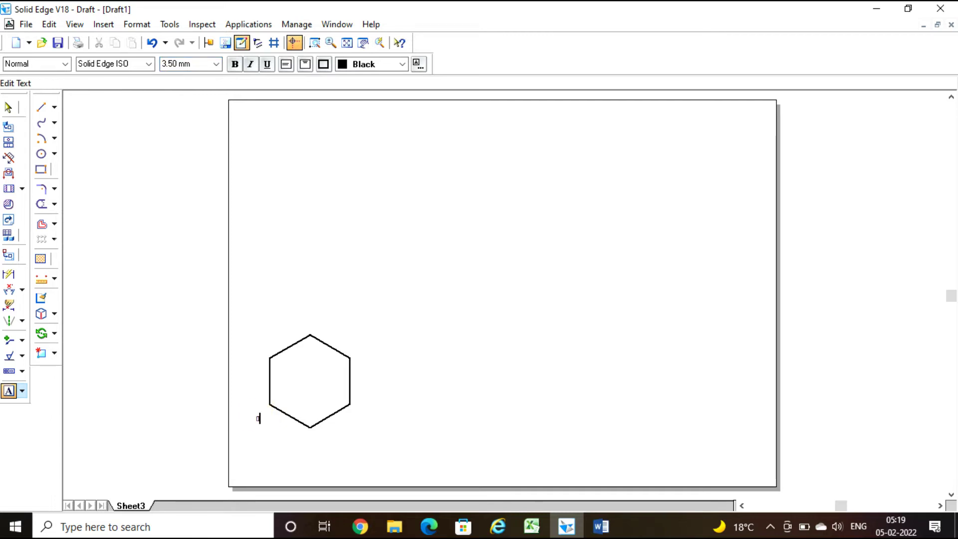
click(308, 440)
click(355, 413)
text(c)
click(364, 359)
text(d)
click(322, 329)
text(e)
click(256, 354)
text(f)
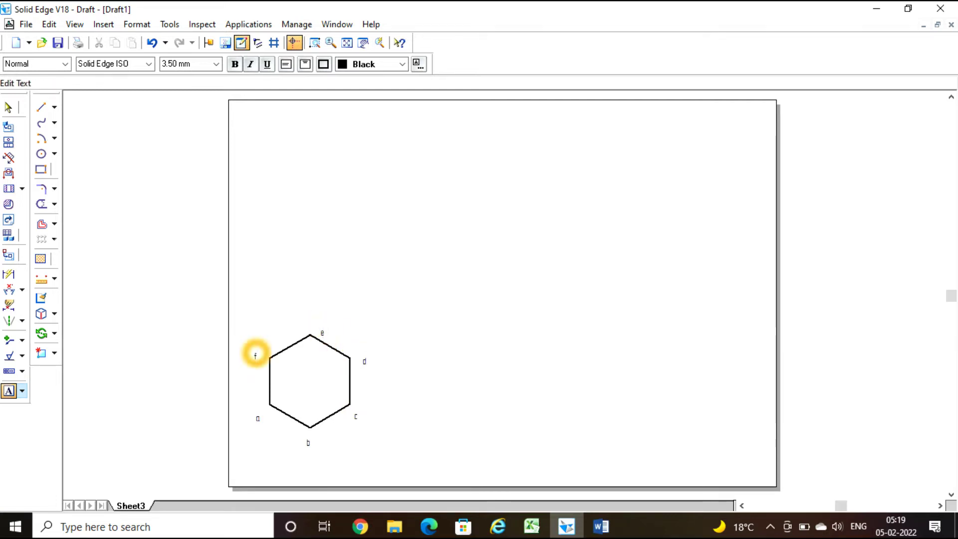
Choose a thinner line width and draw a horizontal reference line across the sheet above the hexagon
click(41, 107)
click(131, 64)
click(143, 80)
click(325, 368)
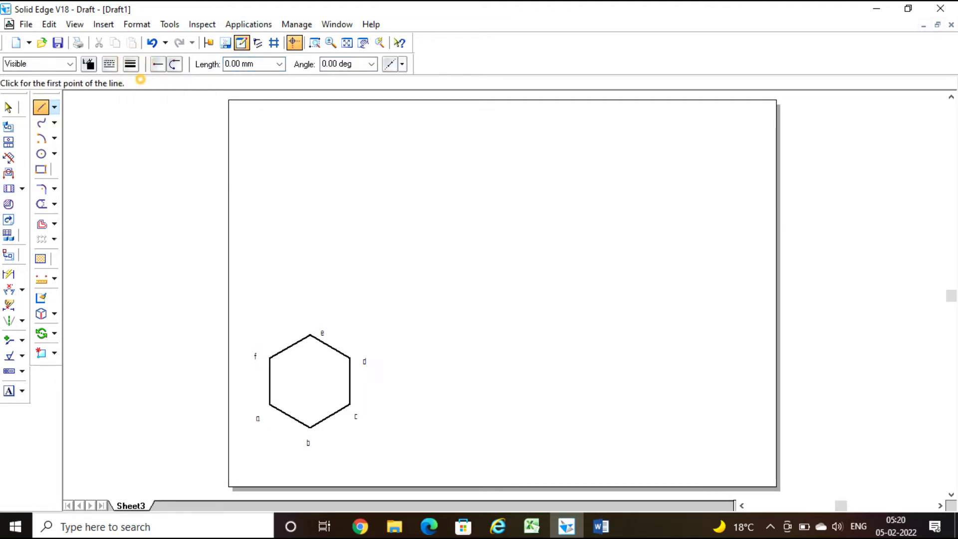
click(237, 297)
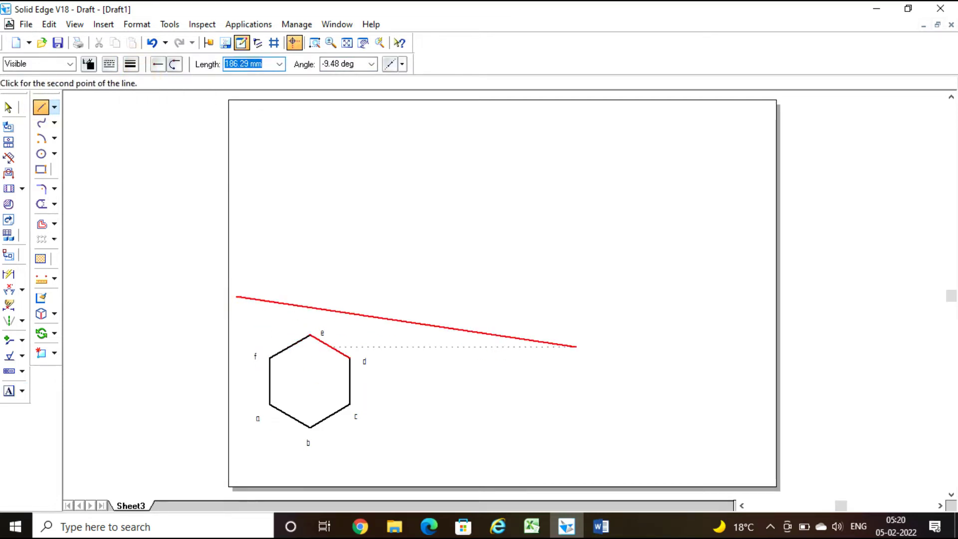
click(751, 296)
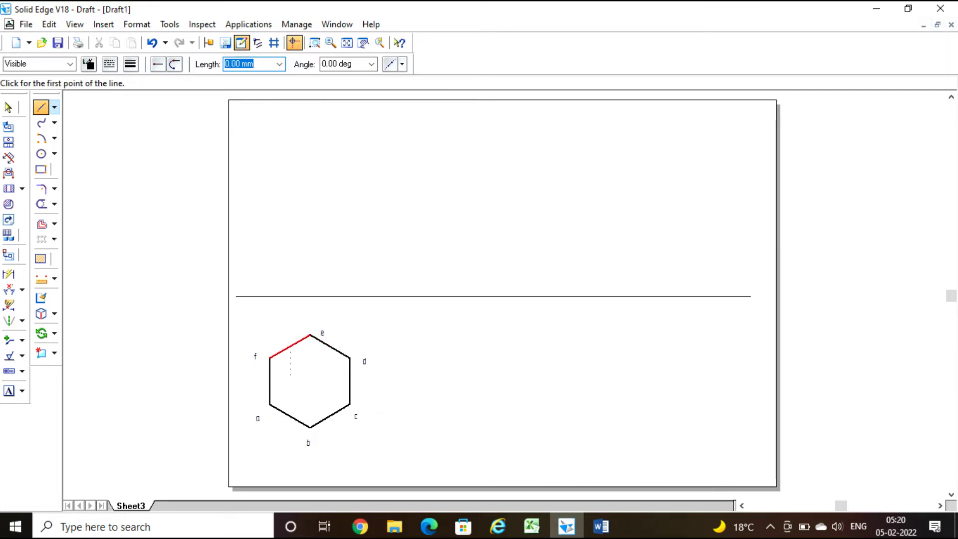
Draw vertical projector lines from hexagon corners f, e and d up to the horizontal reference line
click(269, 358)
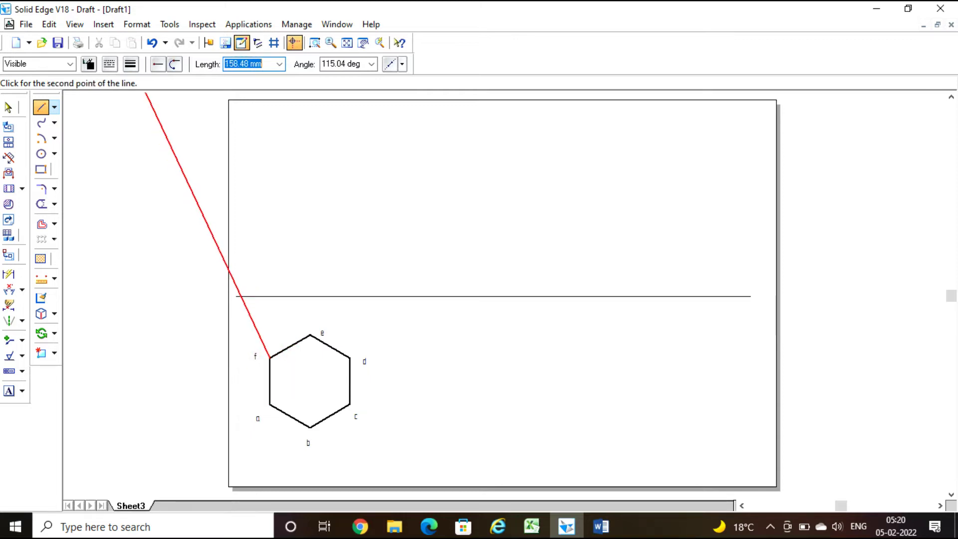
click(269, 310)
click(270, 297)
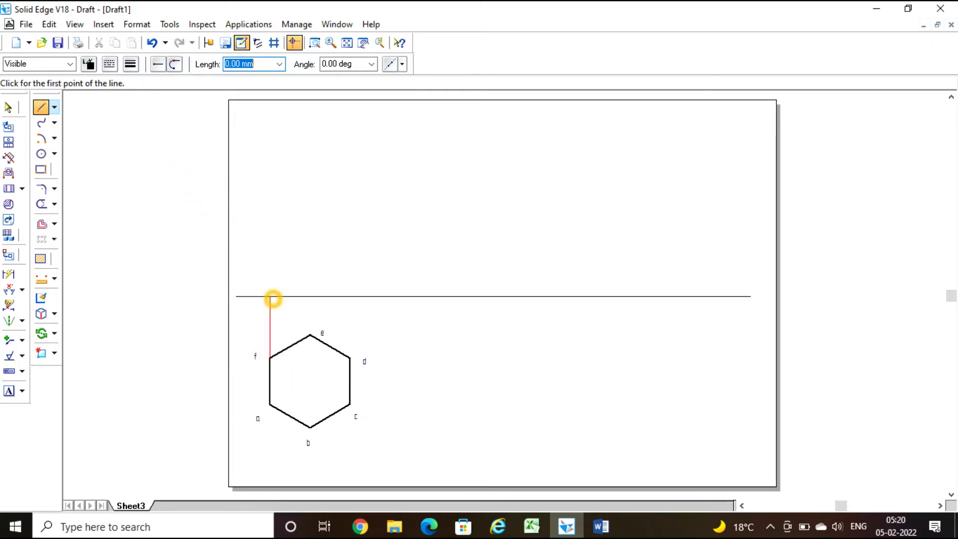
click(310, 335)
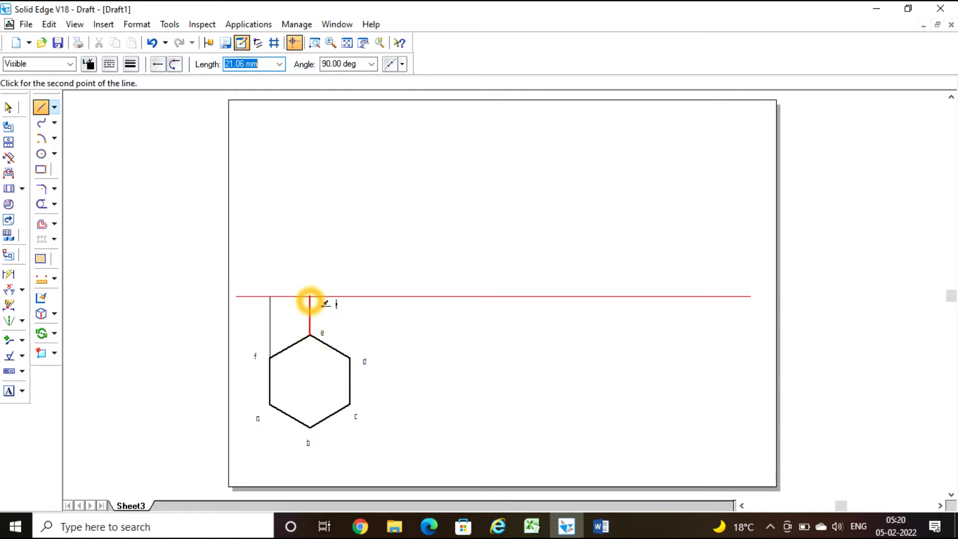
click(310, 297)
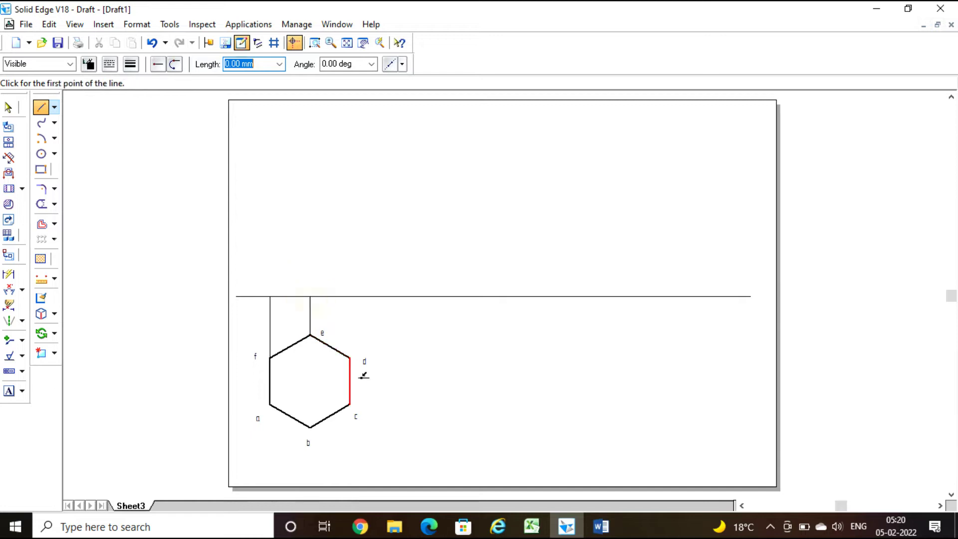
click(349, 357)
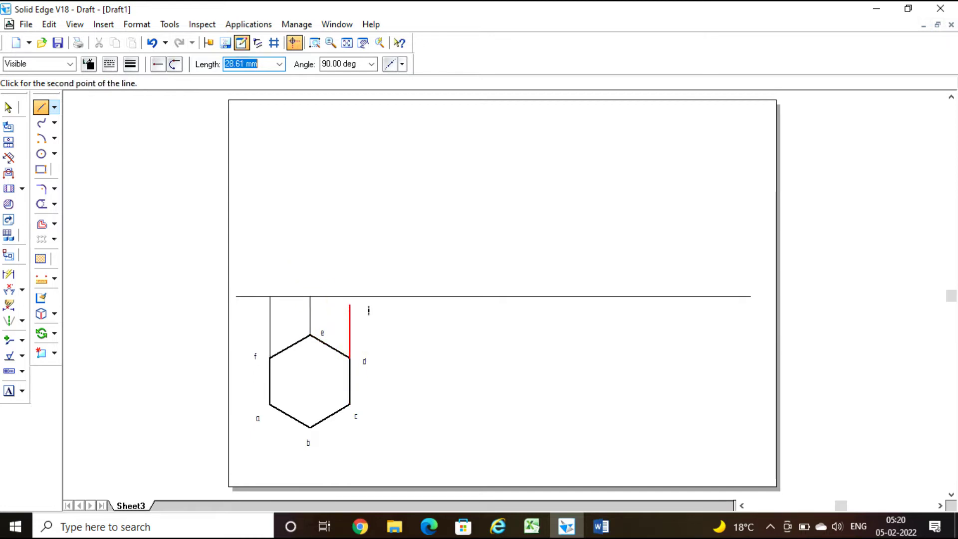
click(350, 297)
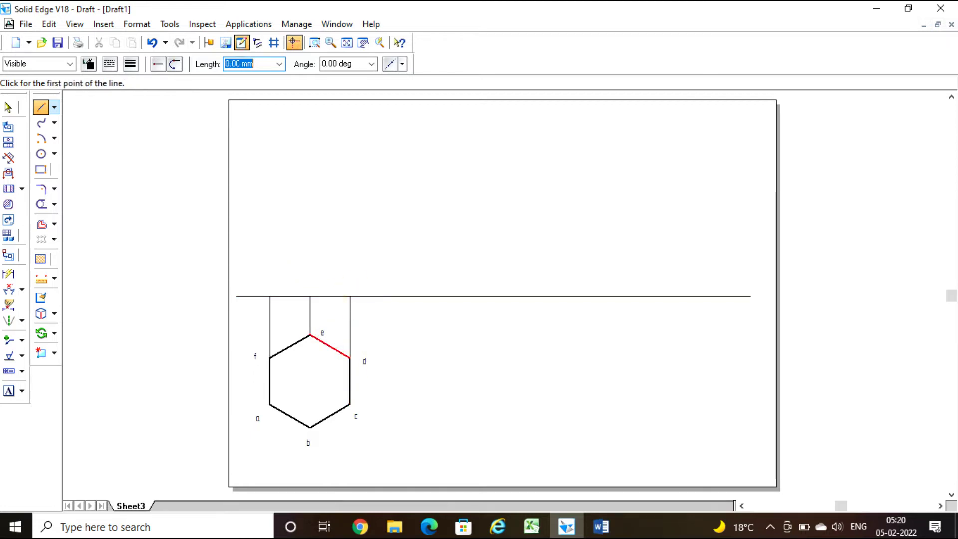
Set the line width to 0.50 mm and draw the hexagon's edge view along the reference line between the outer projectors
click(131, 64)
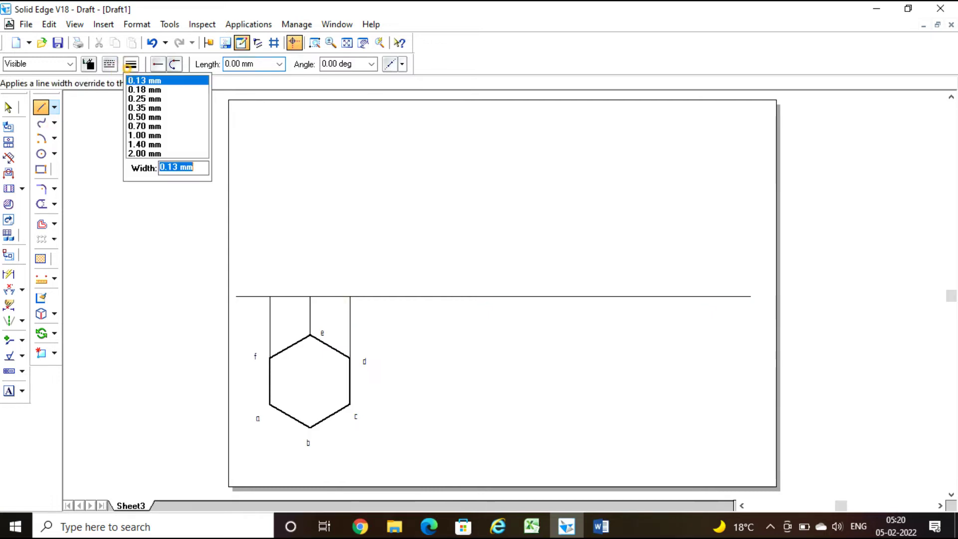
click(145, 120)
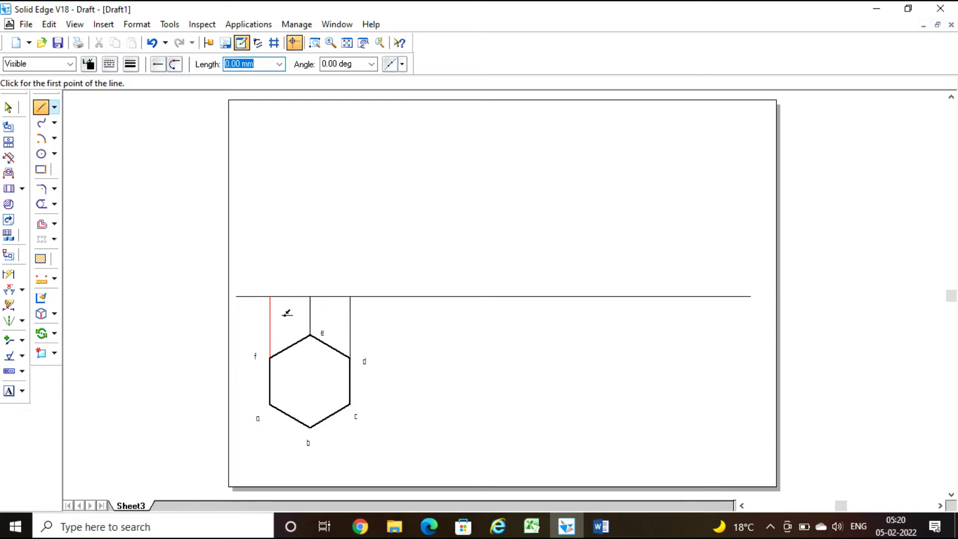
click(271, 298)
click(311, 298)
double_click(351, 298)
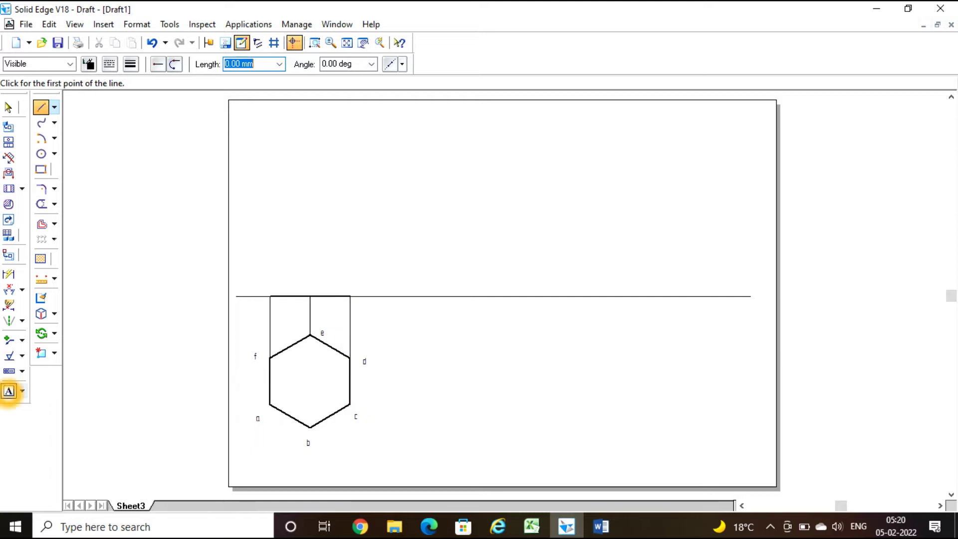
Add the text label a'(f') above the reference line at the projector from corner f
click(9, 391)
click(261, 277)
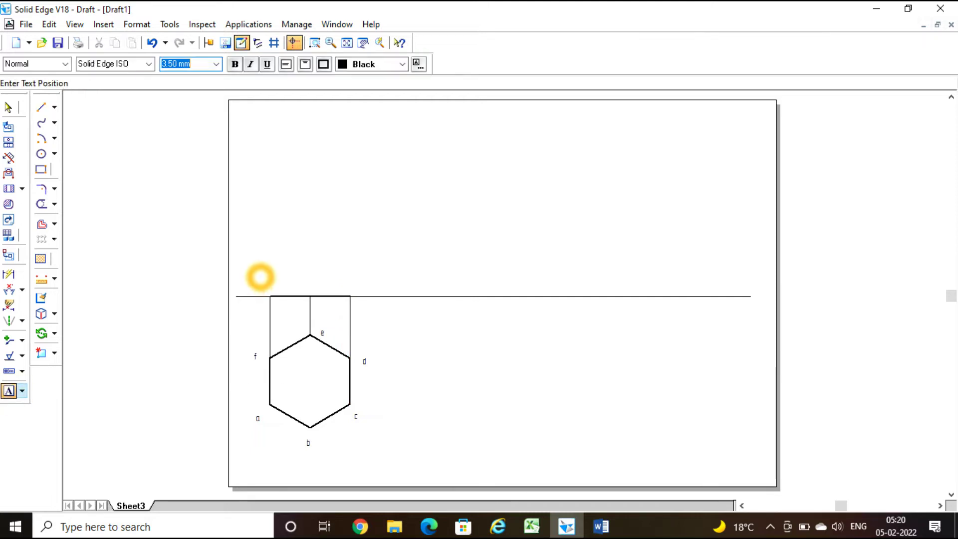
text(a)
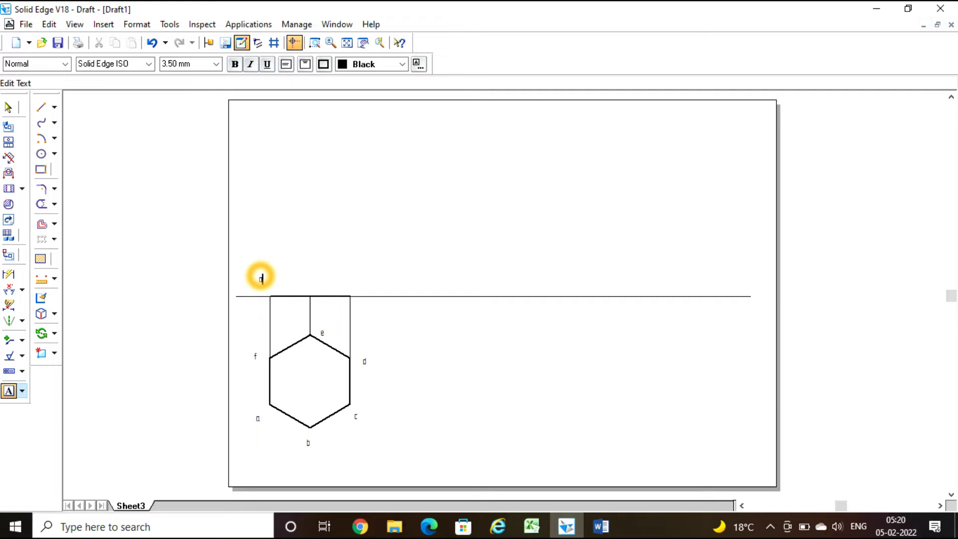
text('f'l)
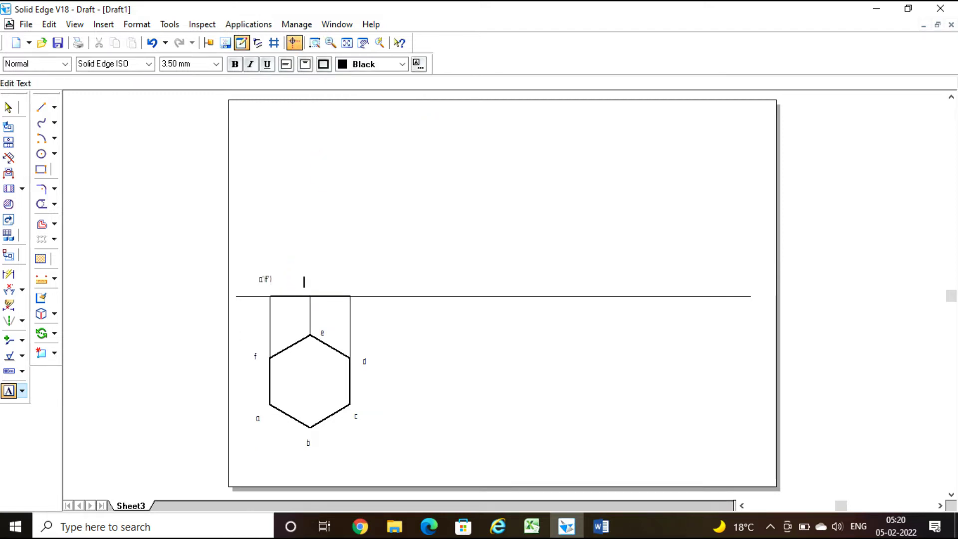
Label the middle projector's end b'(f') and the projector from corner d c'(d') above the reference line
click(314, 42)
click(229, 130)
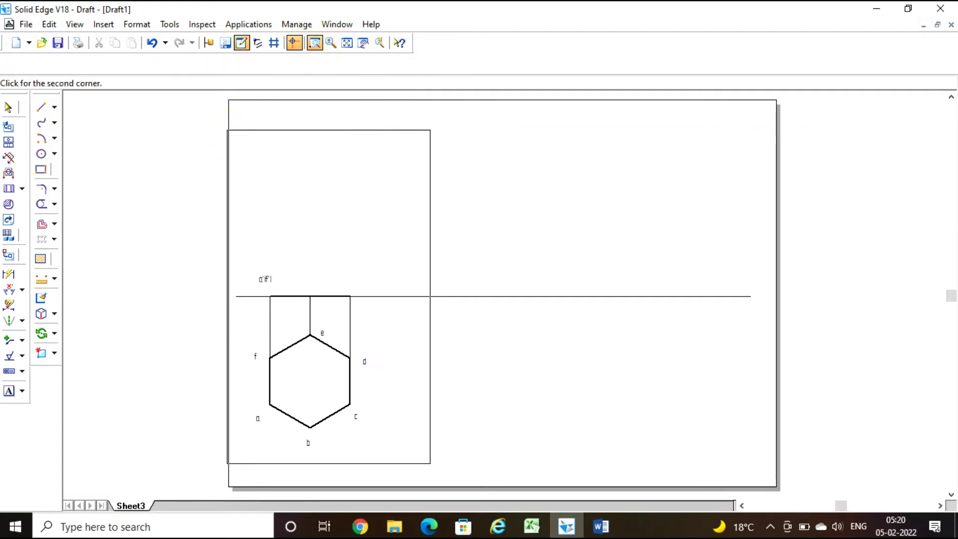
click(430, 464)
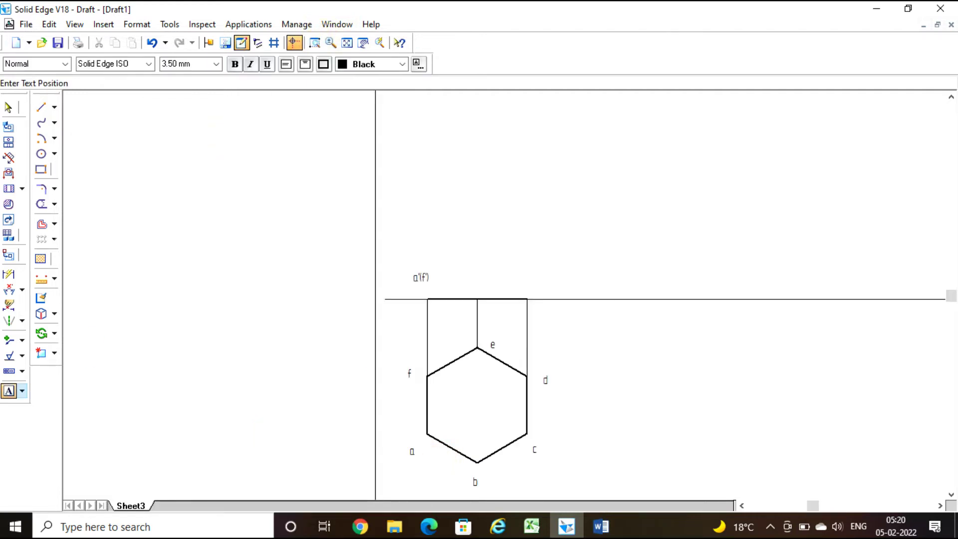
click(471, 272)
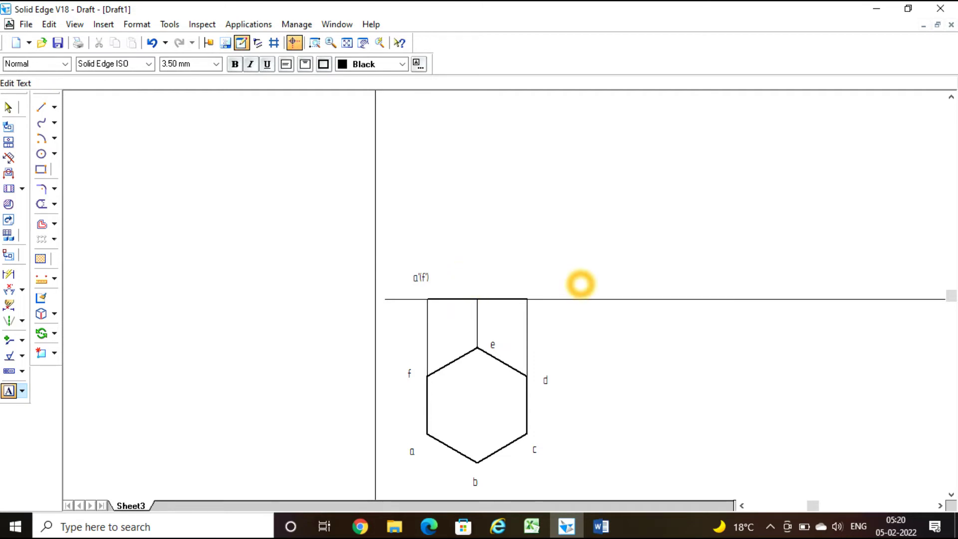
text(b'()
text((f)
click(530, 280)
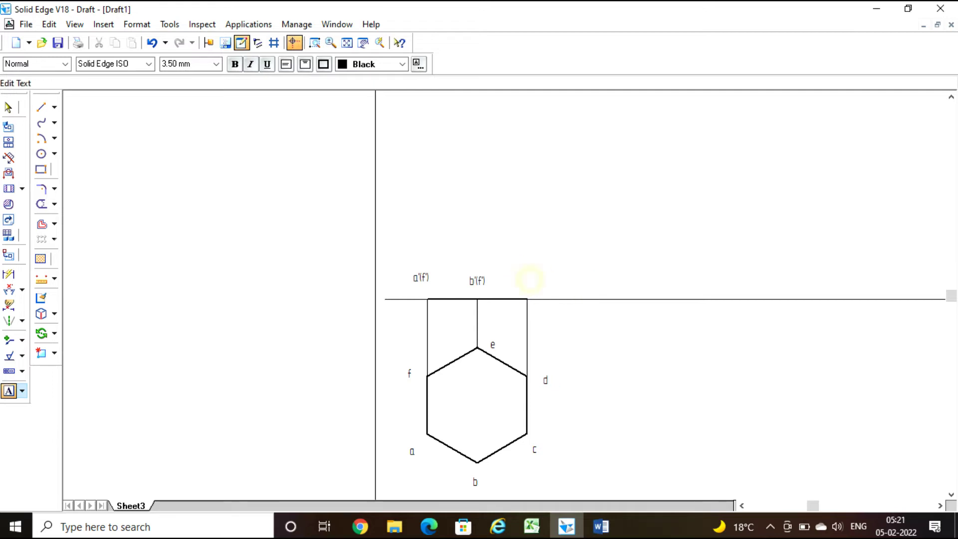
text(c'(d)
Check the lamina exercise in Word, and in Solid Edge copy the edge view with its three labels further right along the reference line
click(601, 526)
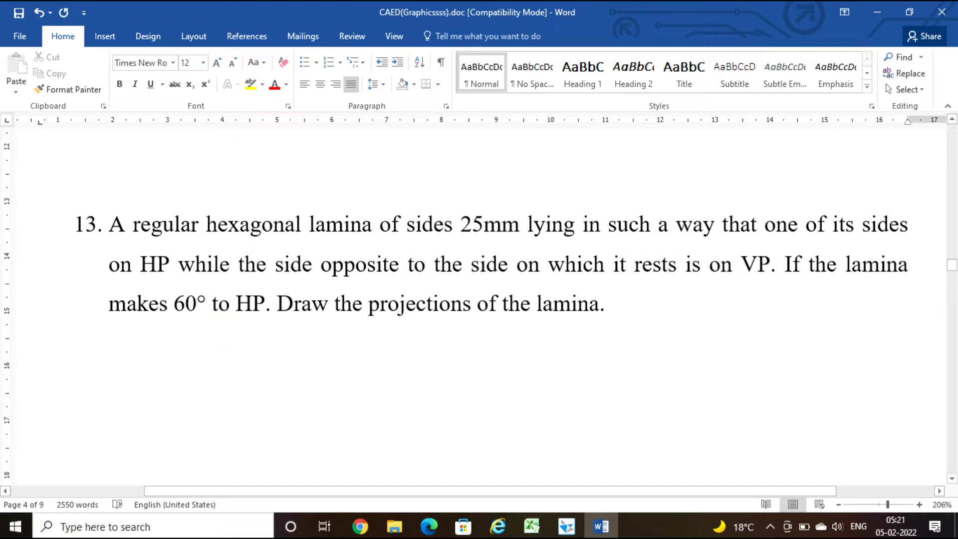
click(566, 527)
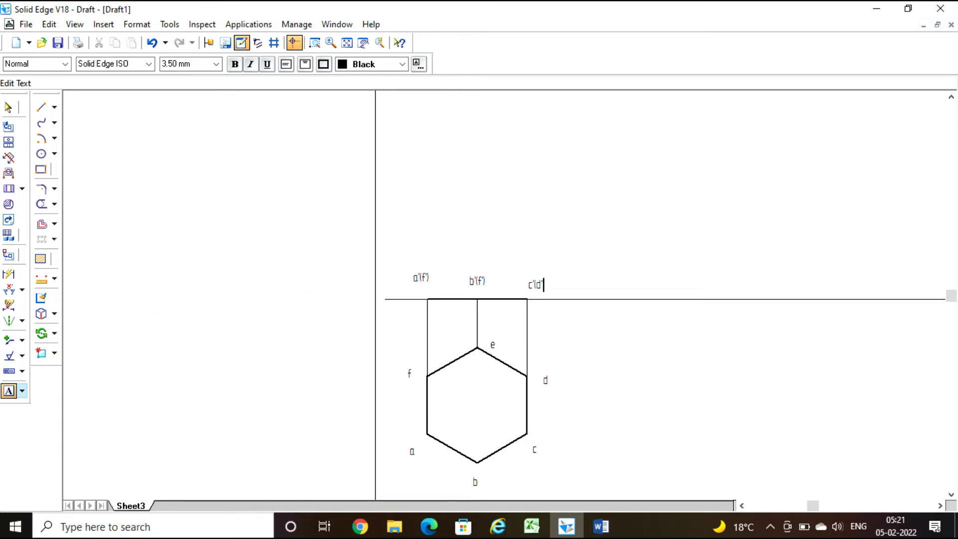
click(8, 107)
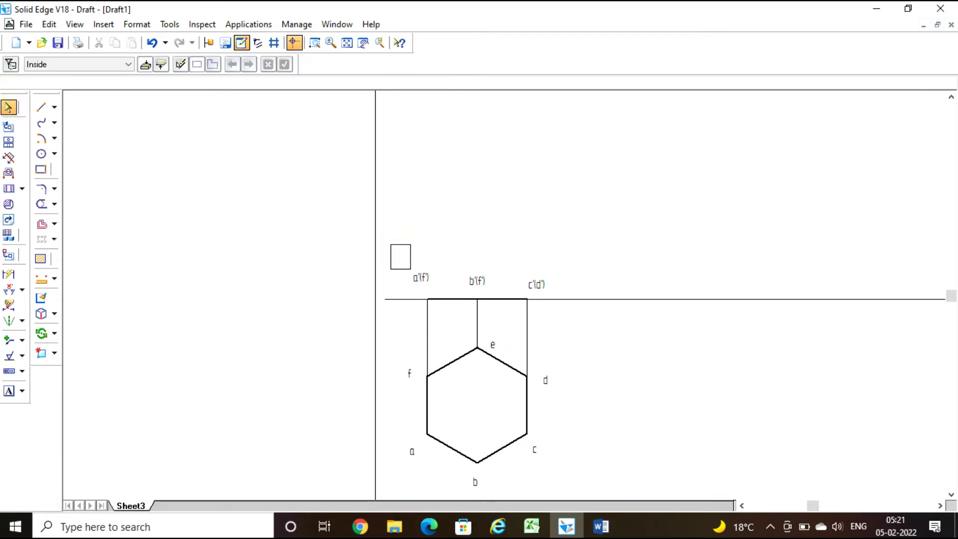
drag(390, 244, 566, 325)
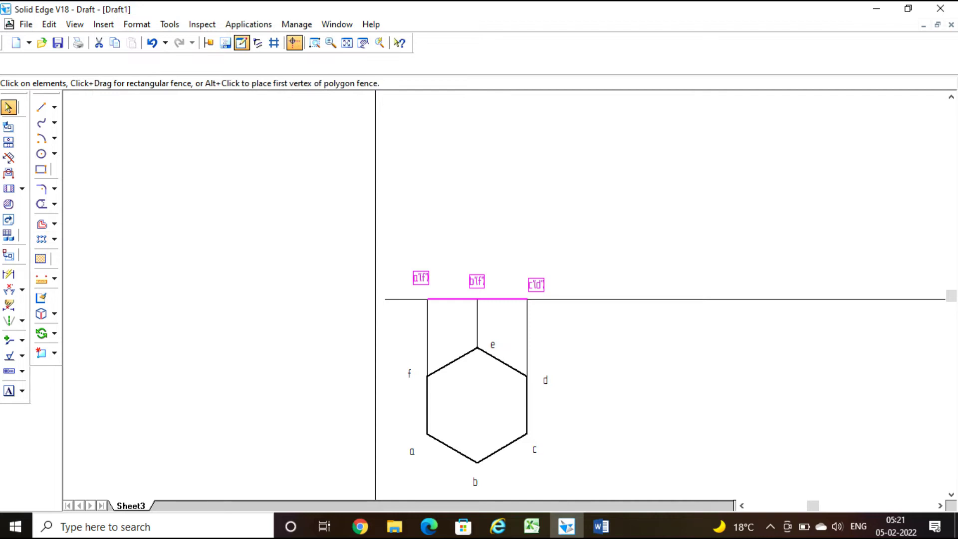
click(54, 333)
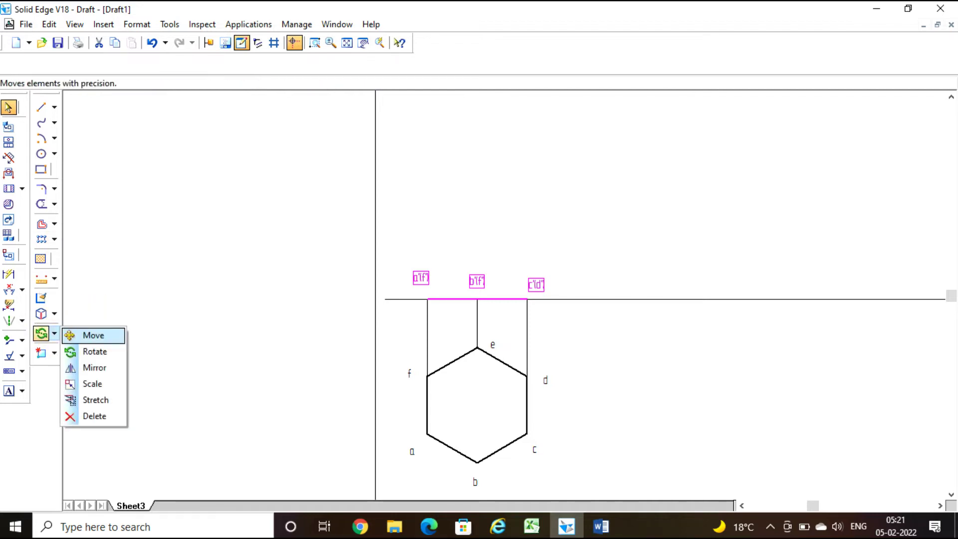
click(94, 336)
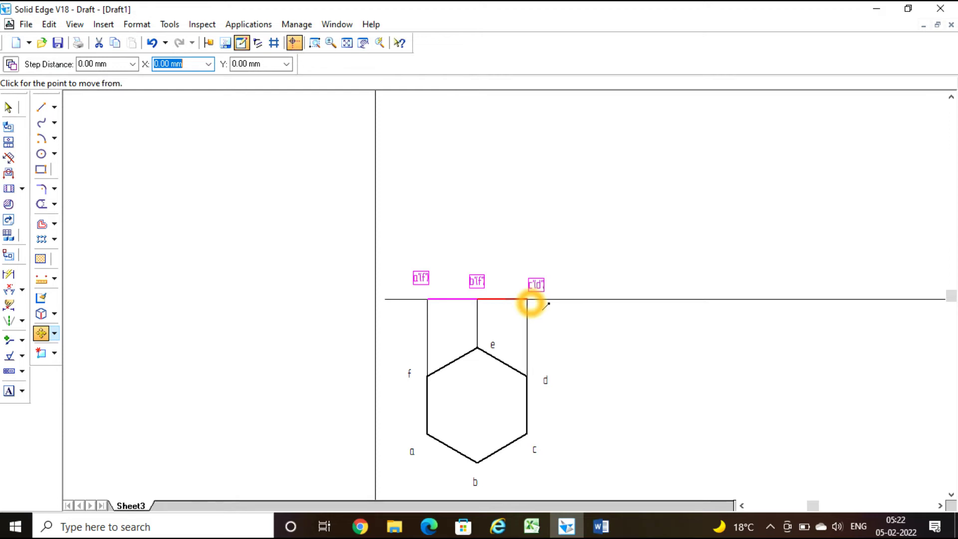
click(531, 301)
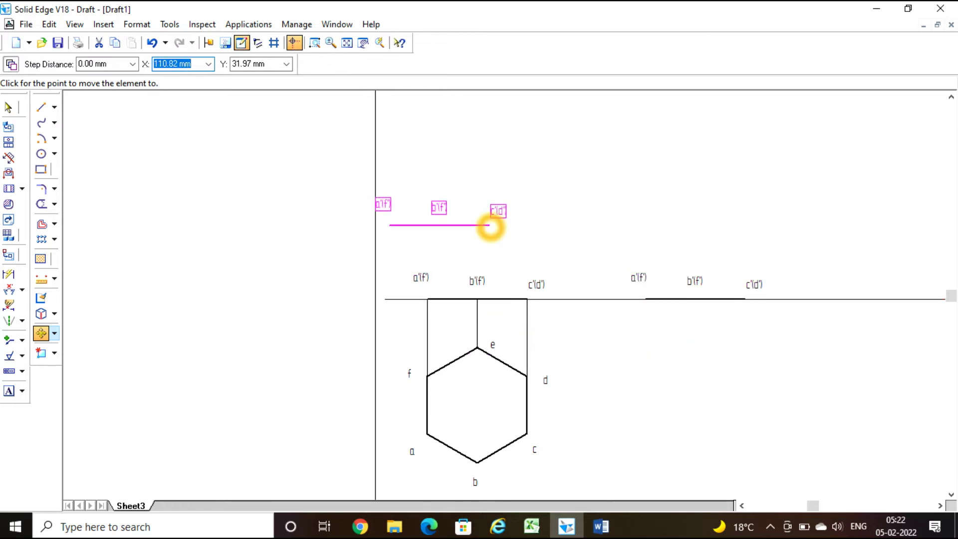
key(Escape)
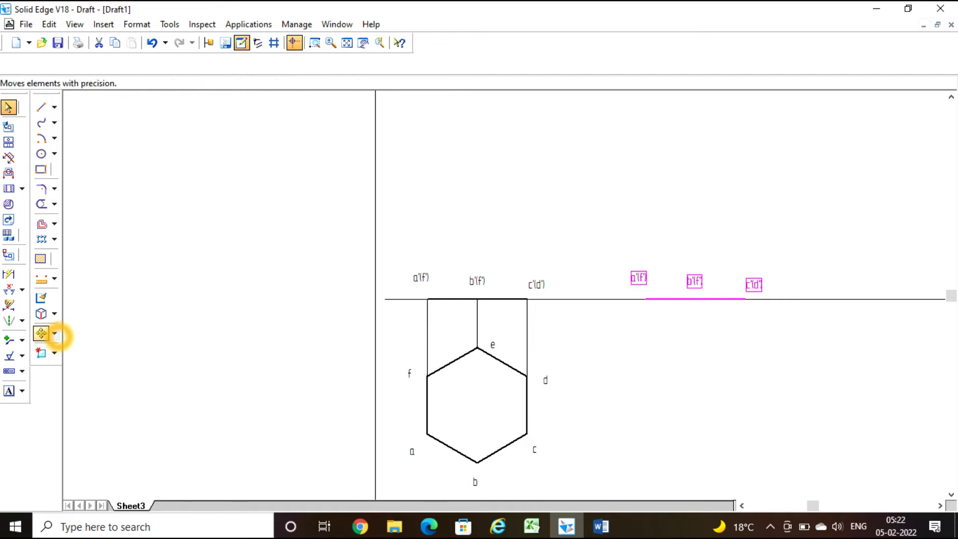
Rotate the copied edge view and its labels about its c'(d') end with rotation angle 60° and position angle 120°
click(54, 333)
click(71, 351)
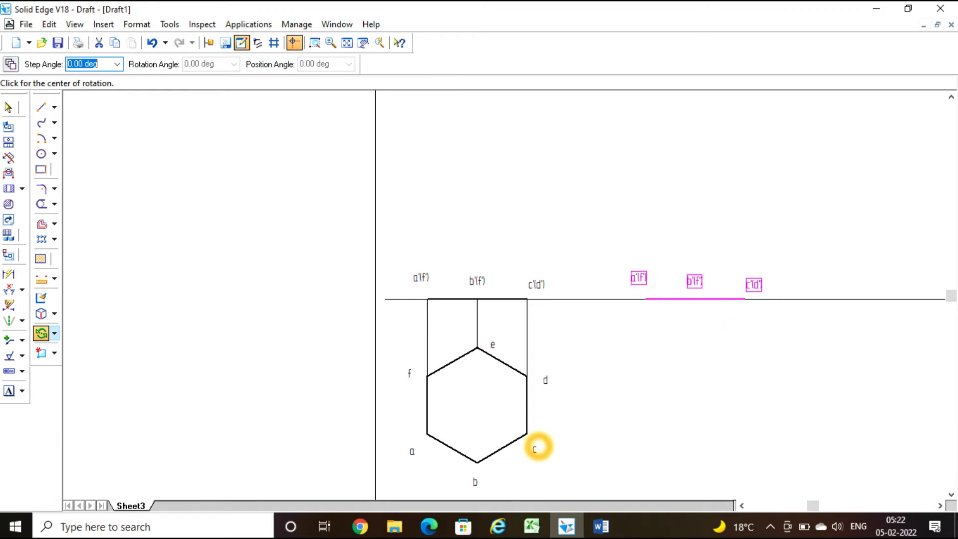
click(747, 300)
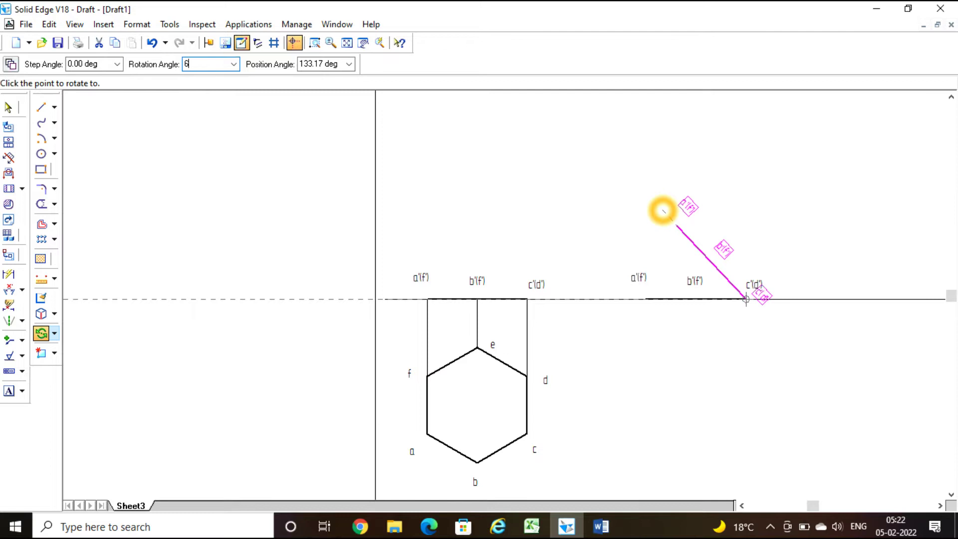
key(Return)
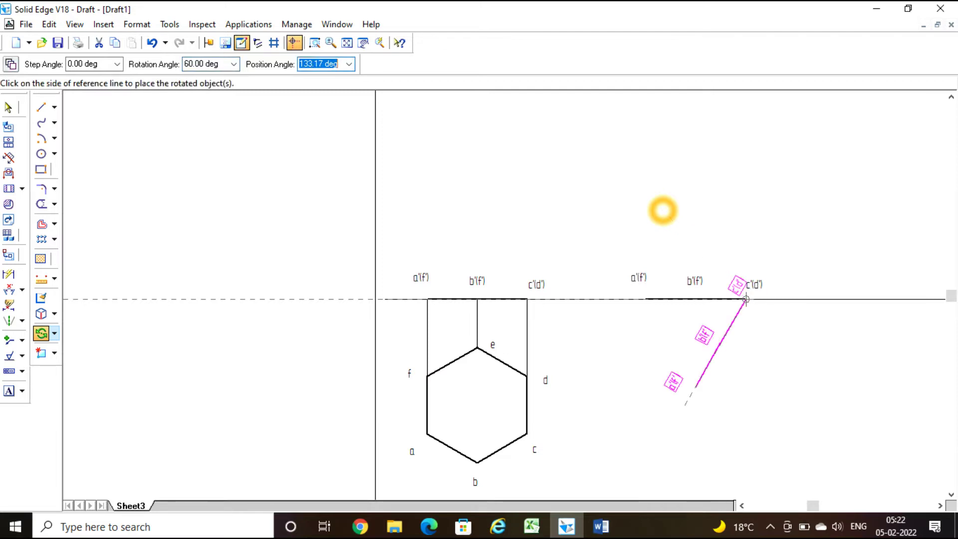
text(120)
key(Return)
text(240)
key(Return)
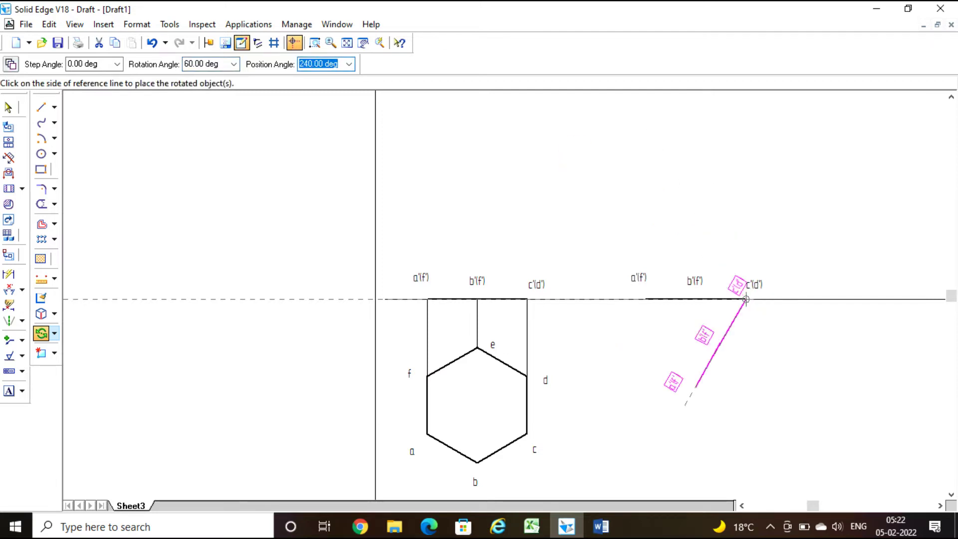
text(120)
key(Return)
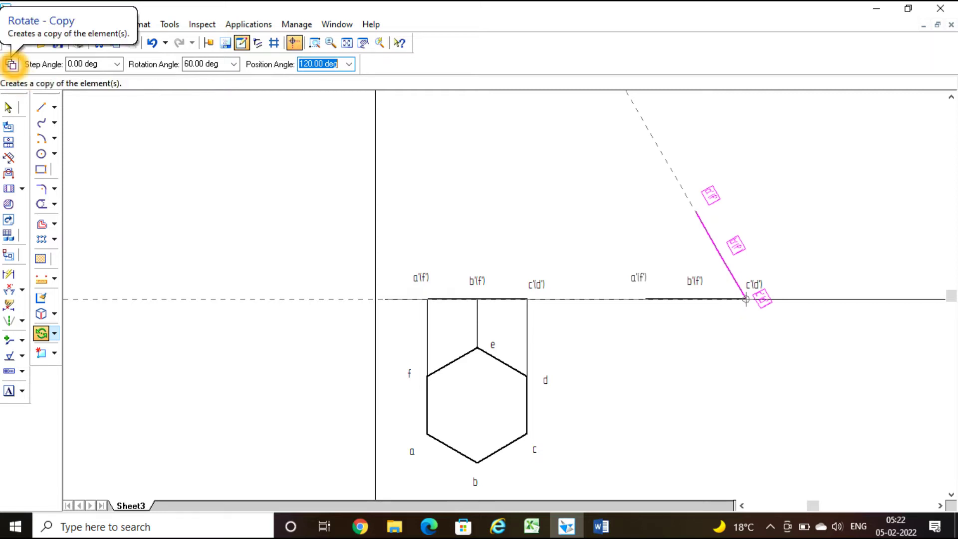
click(583, 165)
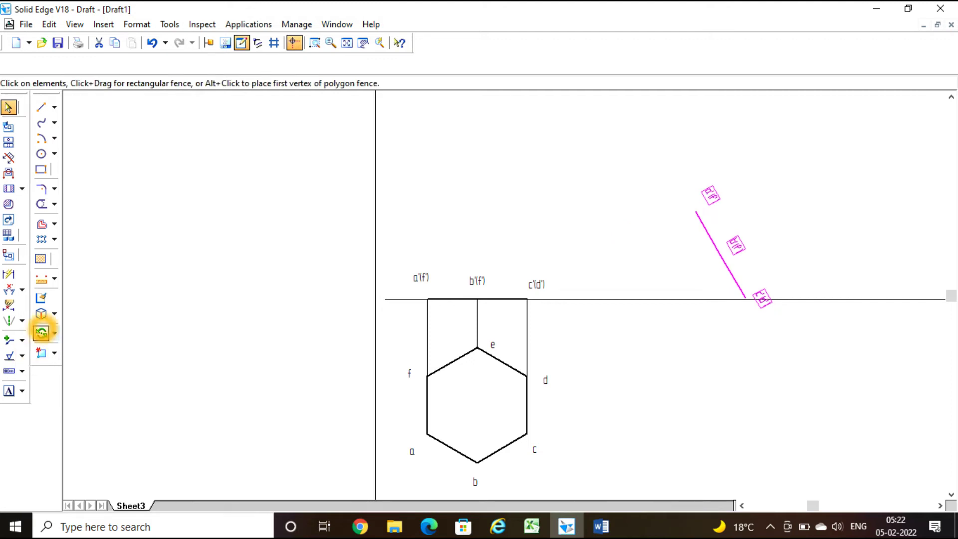
Dimension the angle between the reference line and the inclined edge view, placing the dimension arc to the left of the edge
click(9, 289)
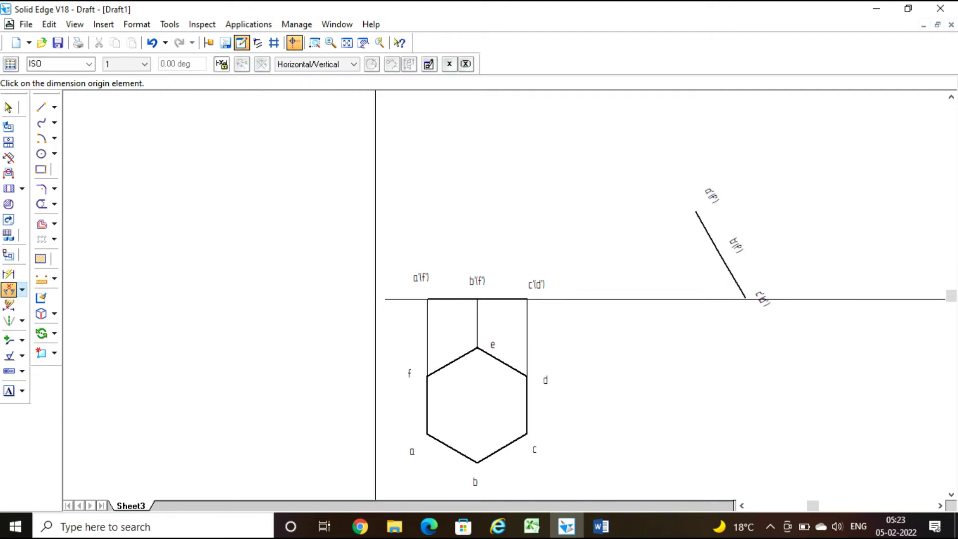
click(734, 278)
click(710, 299)
right_click(715, 300)
click(717, 300)
click(738, 279)
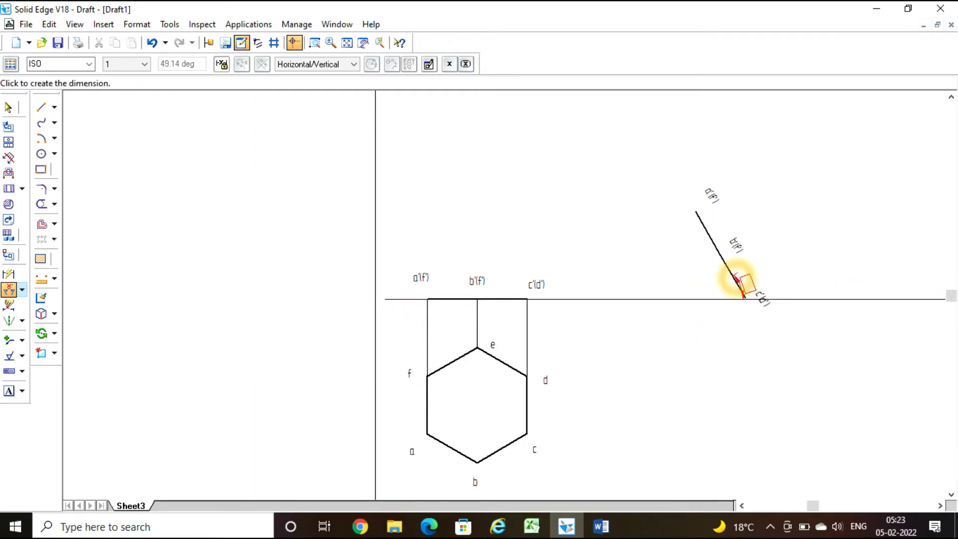
right_click(699, 274)
click(712, 298)
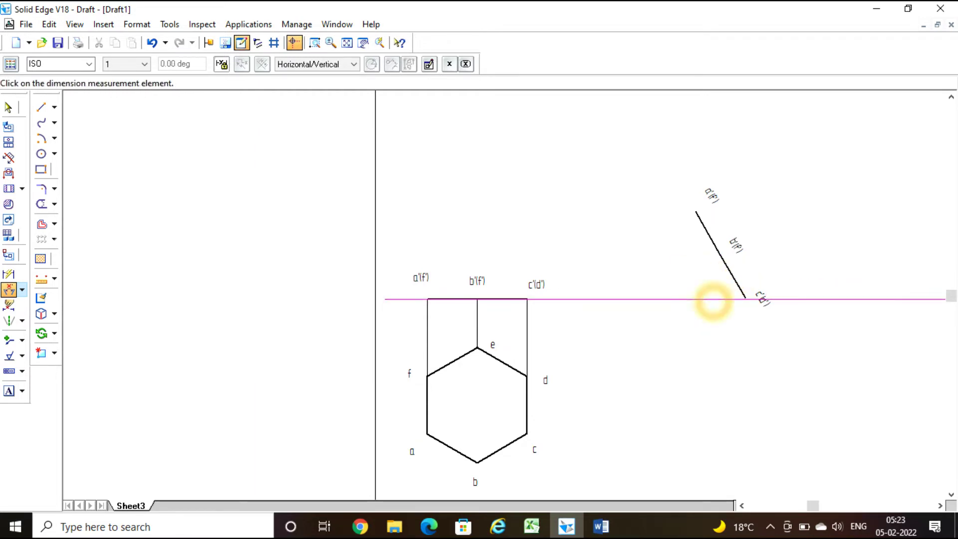
click(732, 274)
right_click(681, 278)
click(684, 299)
click(702, 229)
click(681, 230)
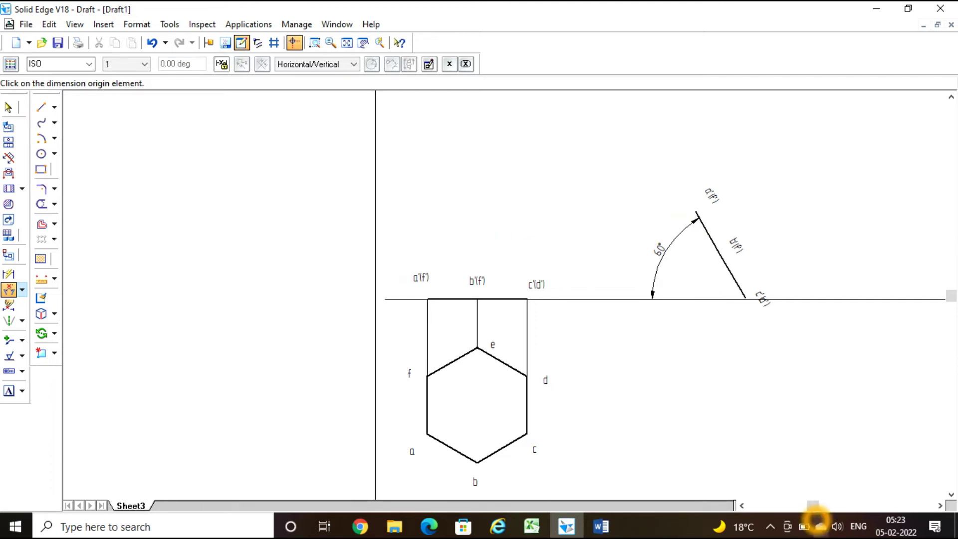
drag(813, 505, 831, 506)
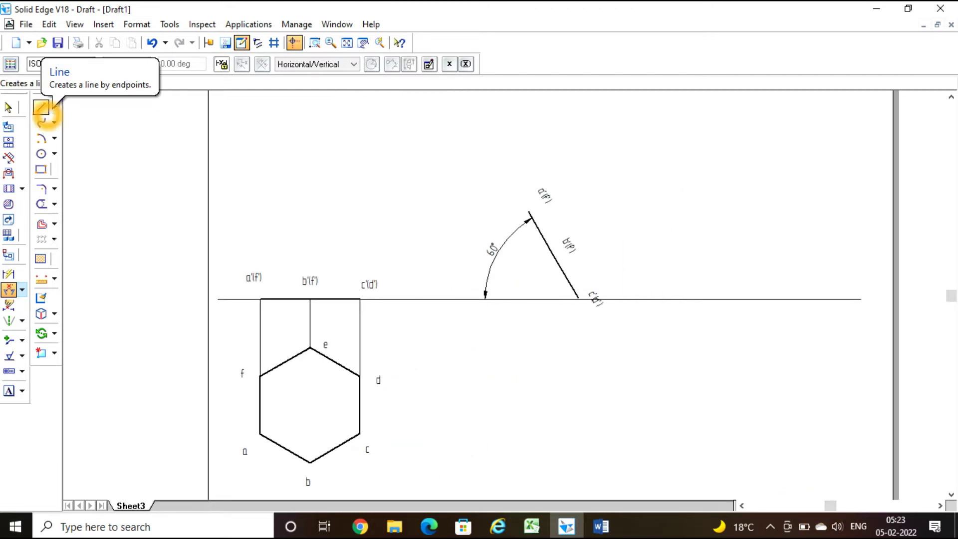
Draw a thin projector from the inclined edge view's a'(f') end down to corner c's level and join it horizontally to corner c
click(41, 108)
click(130, 64)
click(131, 64)
click(530, 214)
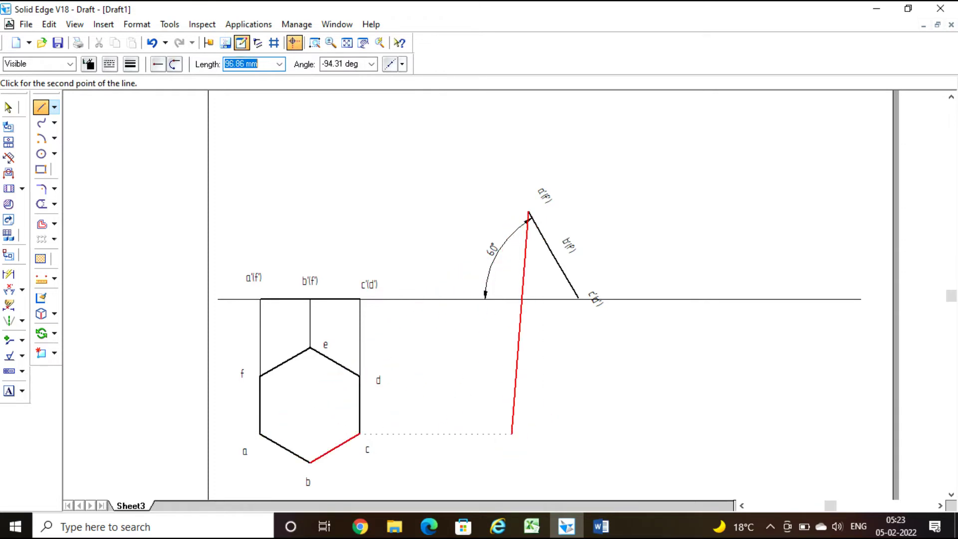
click(520, 428)
click(529, 433)
click(360, 433)
Draw a horizontal line from corner d of the hexagon to the a'(f') projector
click(360, 377)
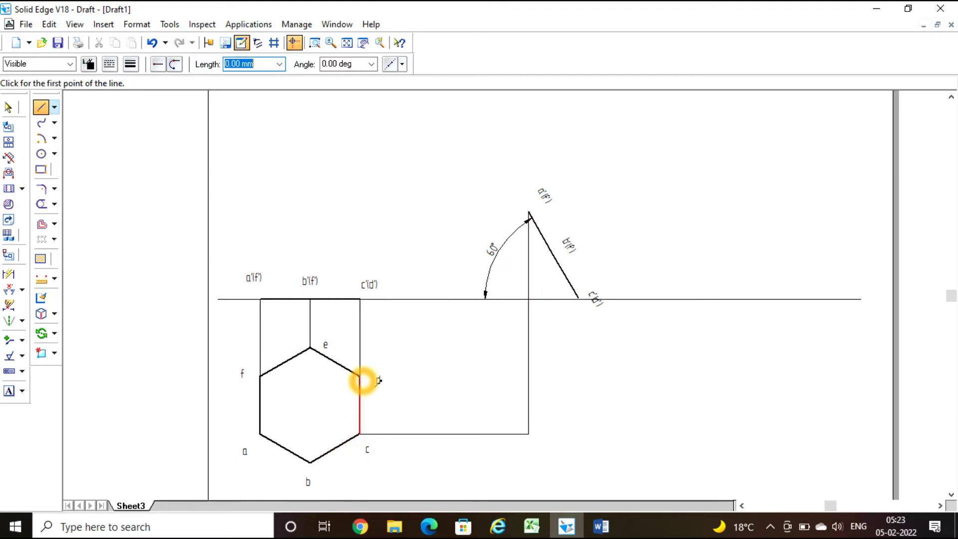
click(529, 376)
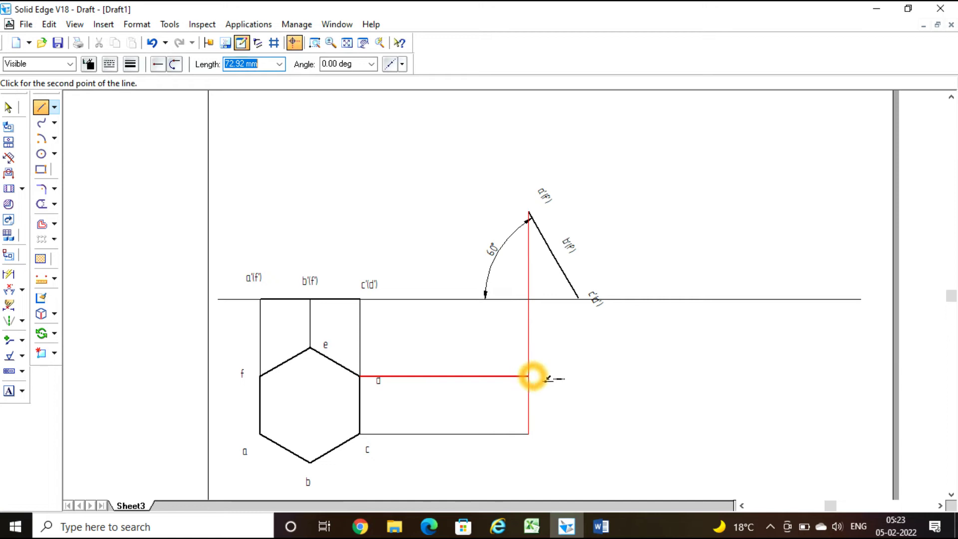
click(528, 377)
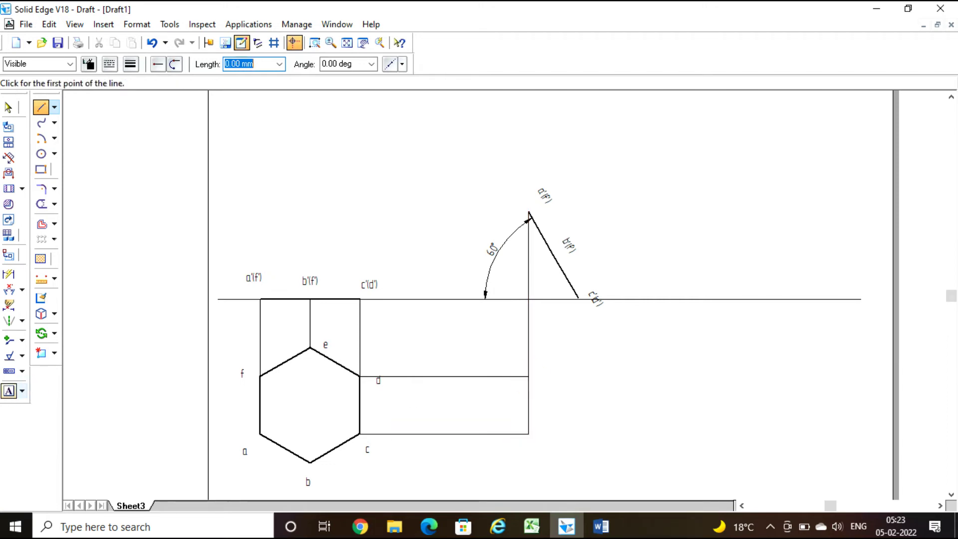
Label the points on the a'(f') projector a at corner c's level and f at corner d's level
click(9, 391)
click(508, 449)
click(510, 449)
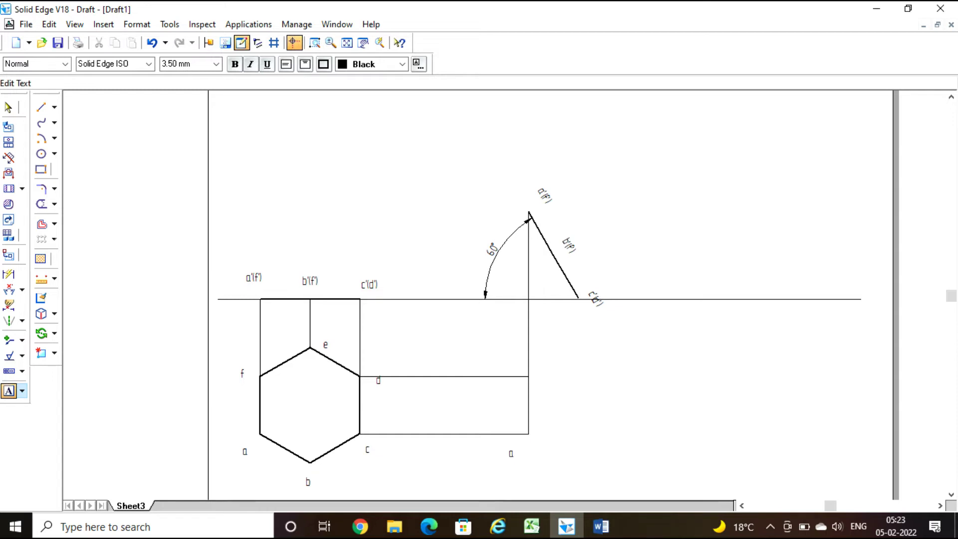
click(514, 363)
click(514, 363)
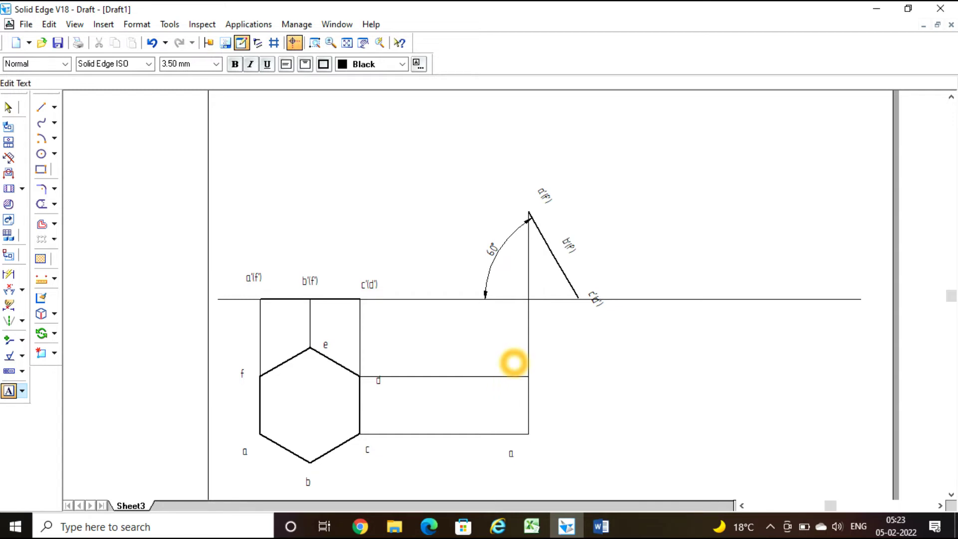
click(562, 276)
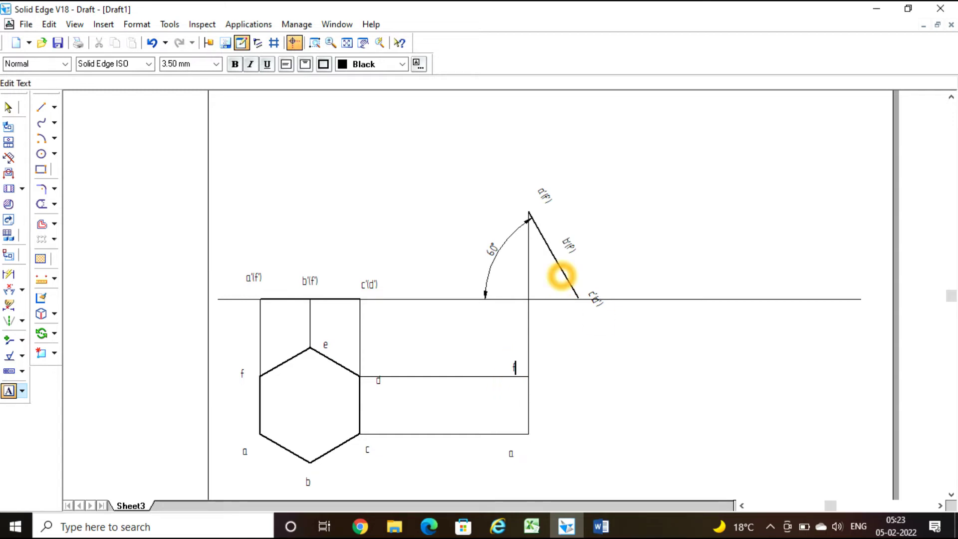
click(561, 297)
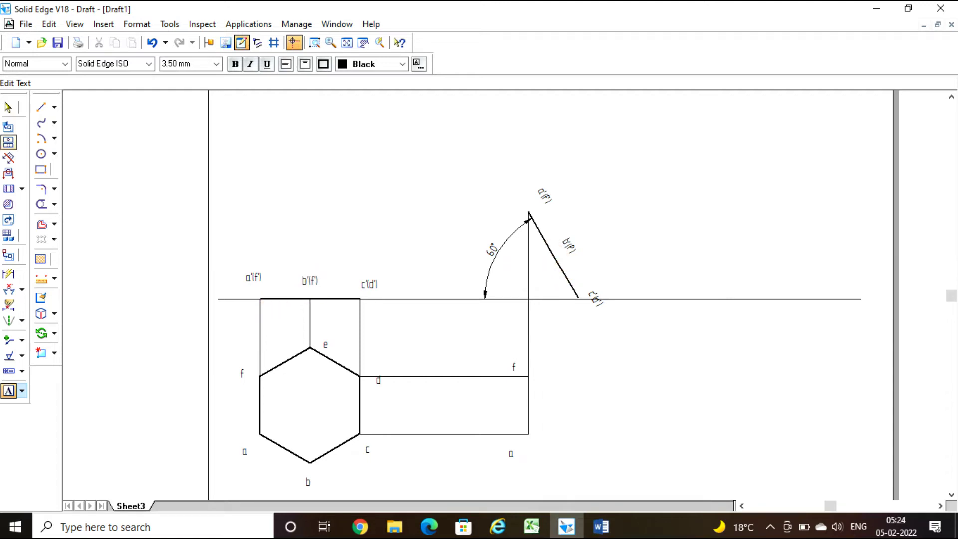
Draw a projector from the inclined edge's midpoint down to corner b's level and join it horizontally to corner b
click(40, 106)
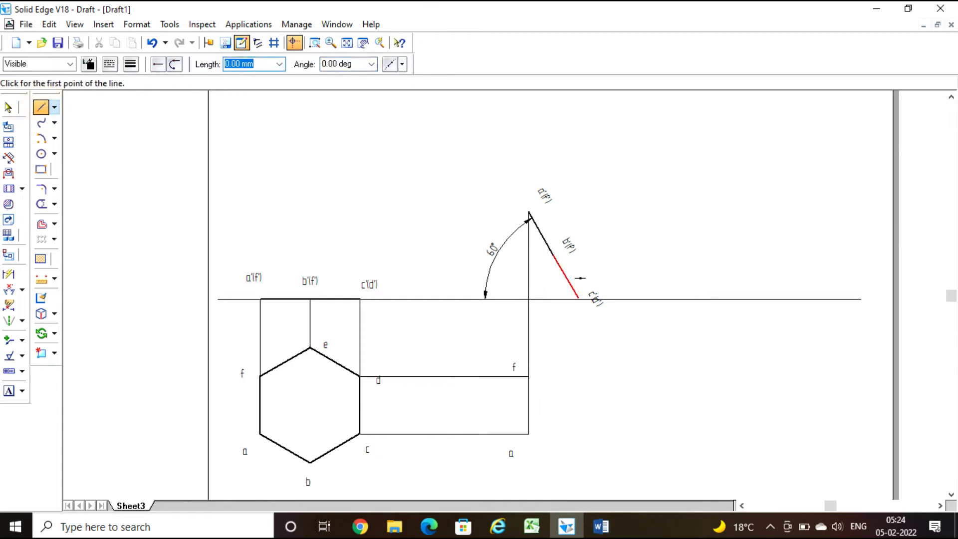
click(553, 255)
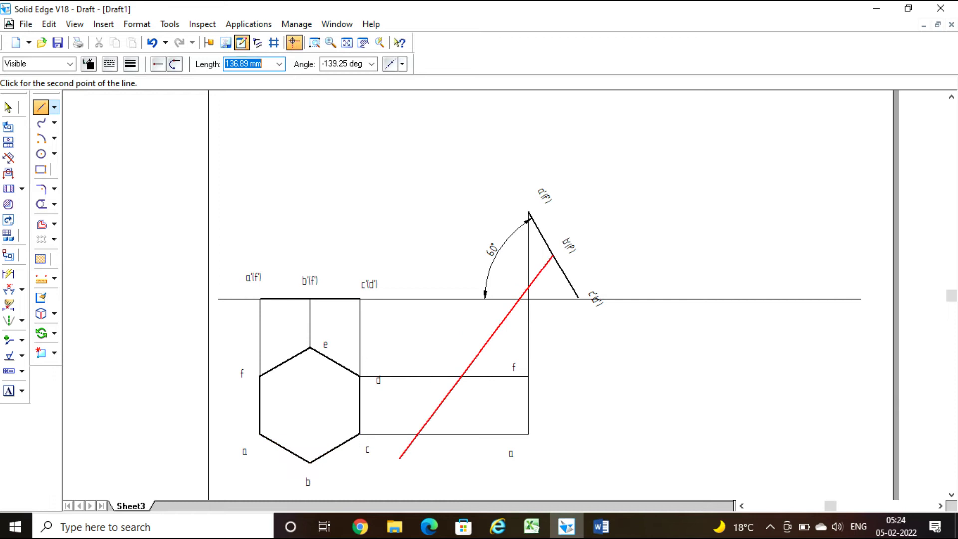
click(549, 464)
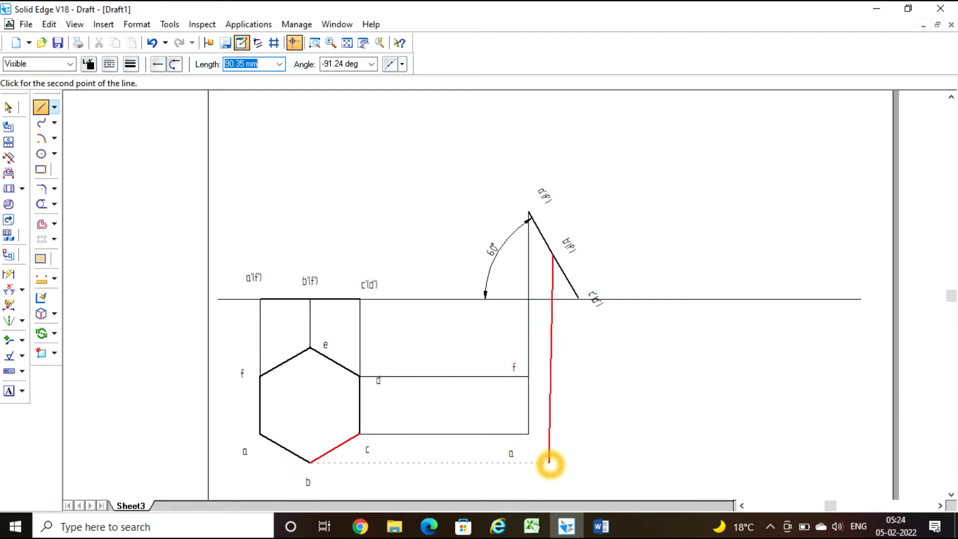
click(311, 463)
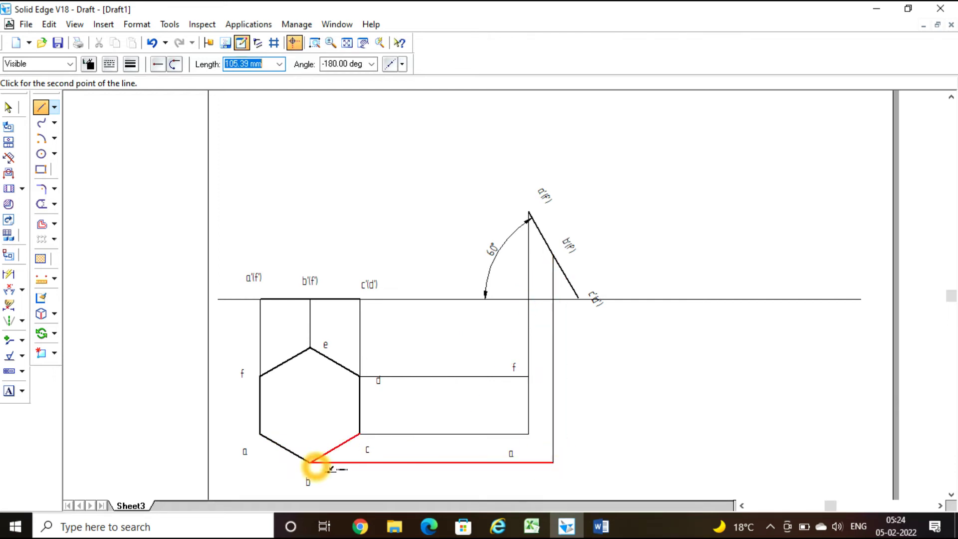
right_click(320, 365)
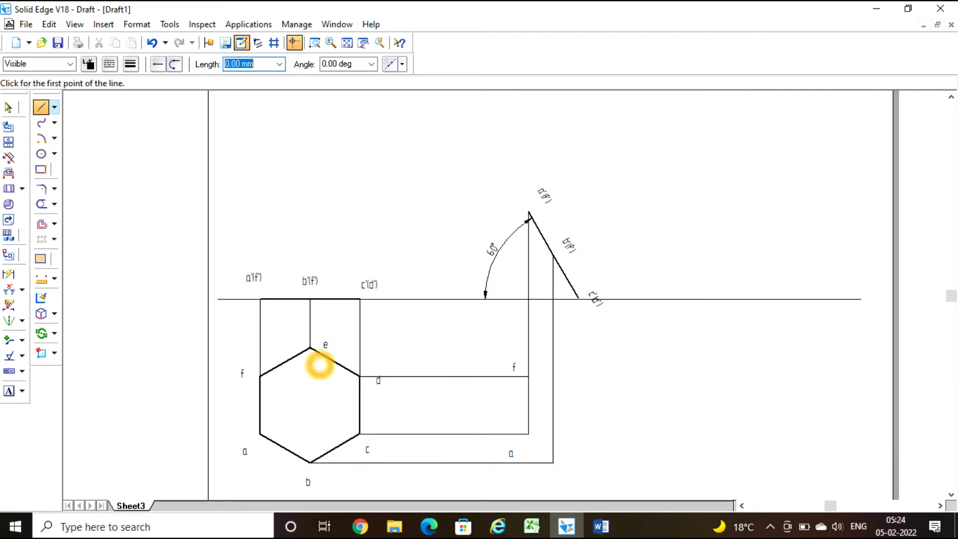
Draw a horizontal line from corner e of the hexagon to the projector dropped from the inclined edge's midpoint
click(311, 348)
click(553, 348)
right_click(554, 349)
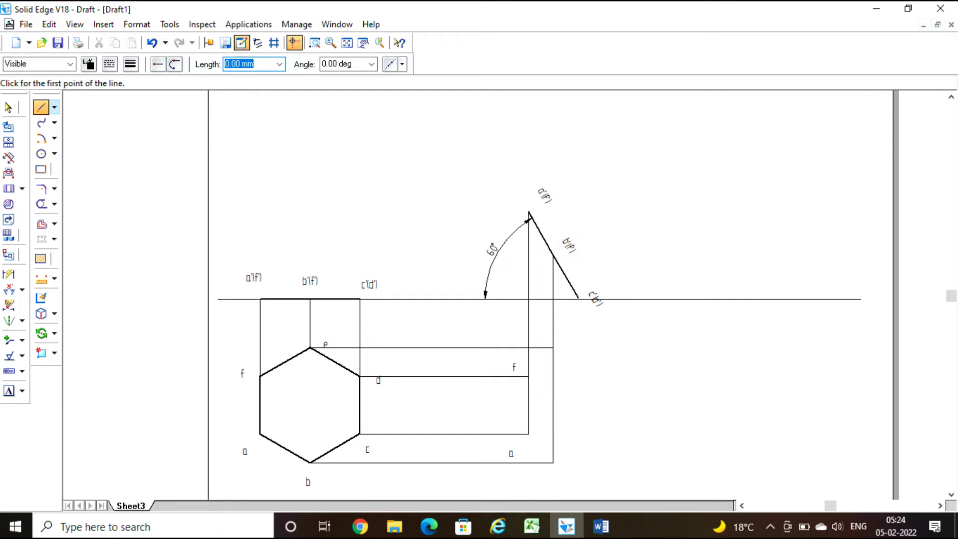
Label the middle projector's lower end b and its intersection with the line from corner e as e
click(9, 391)
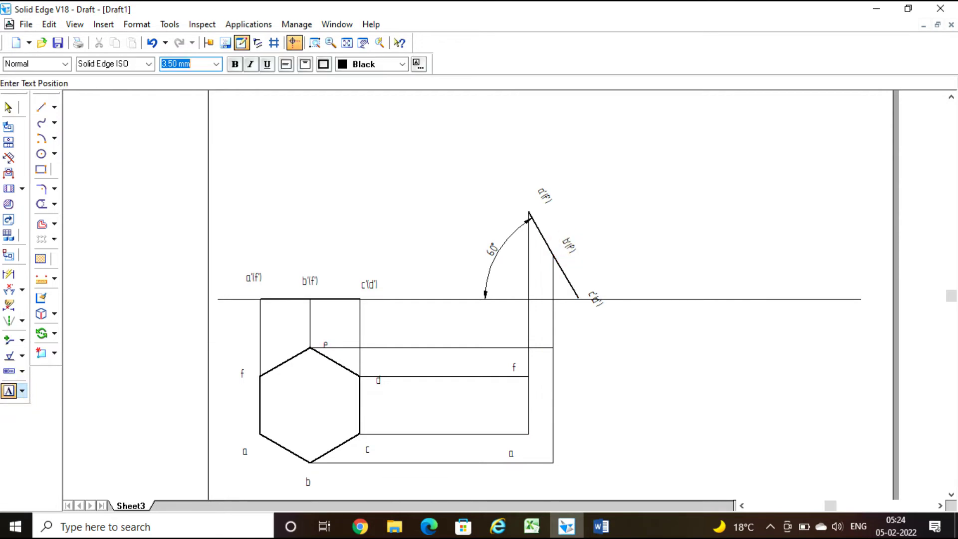
click(545, 478)
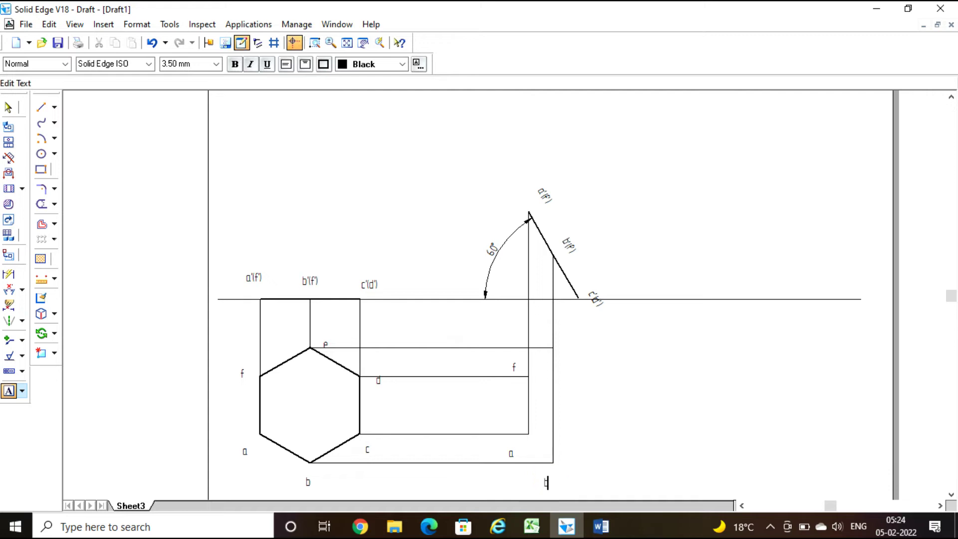
click(550, 334)
click(548, 334)
text(e)
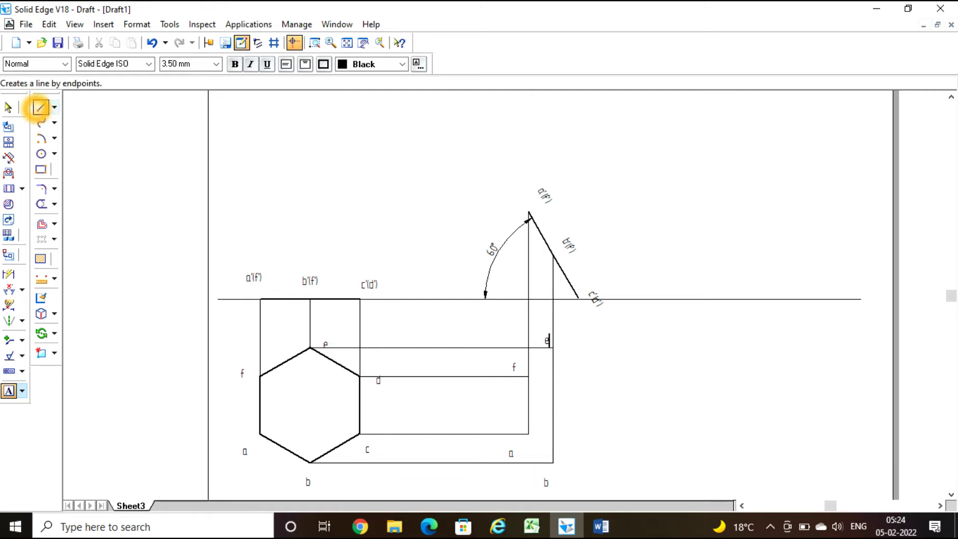
Draw a vertical projector from the inclined edge's c'(d') end down to corner c's level
click(41, 107)
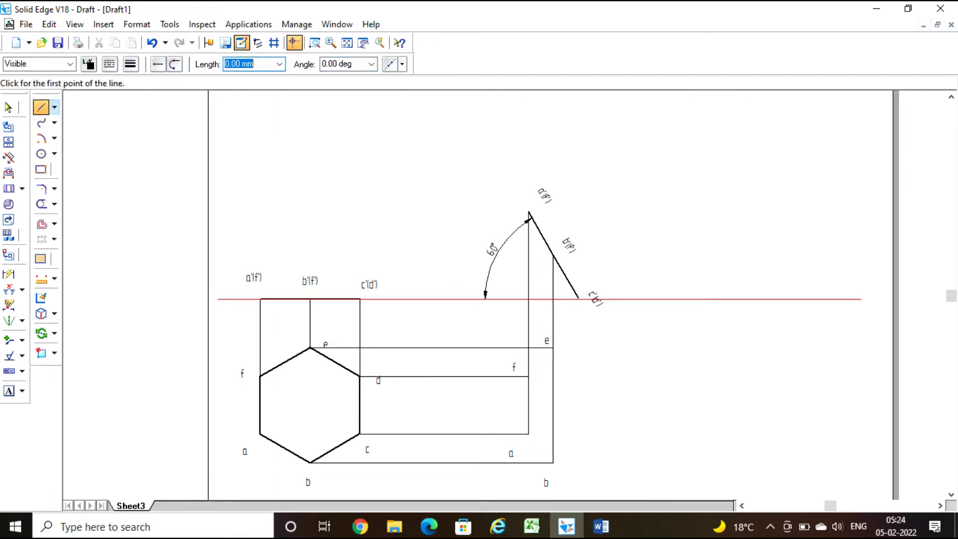
click(578, 298)
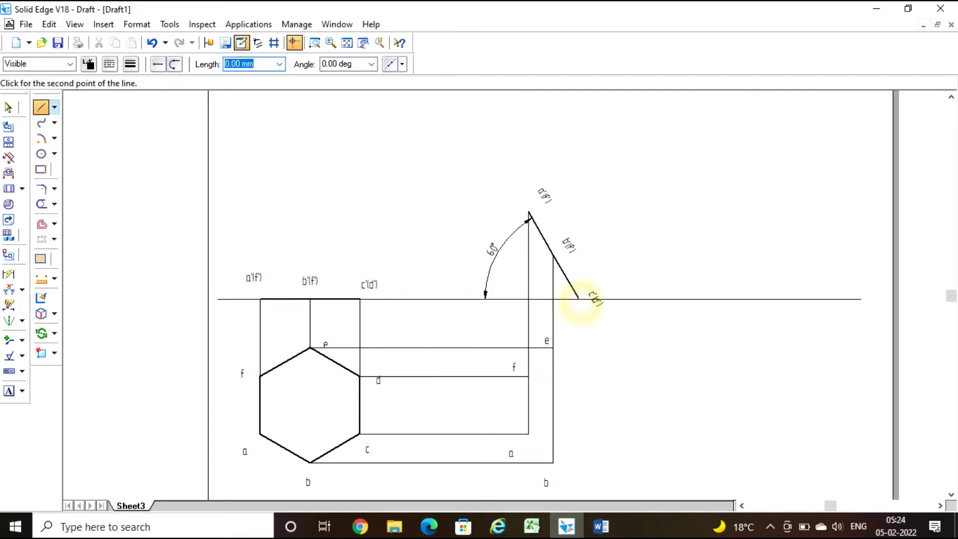
click(578, 433)
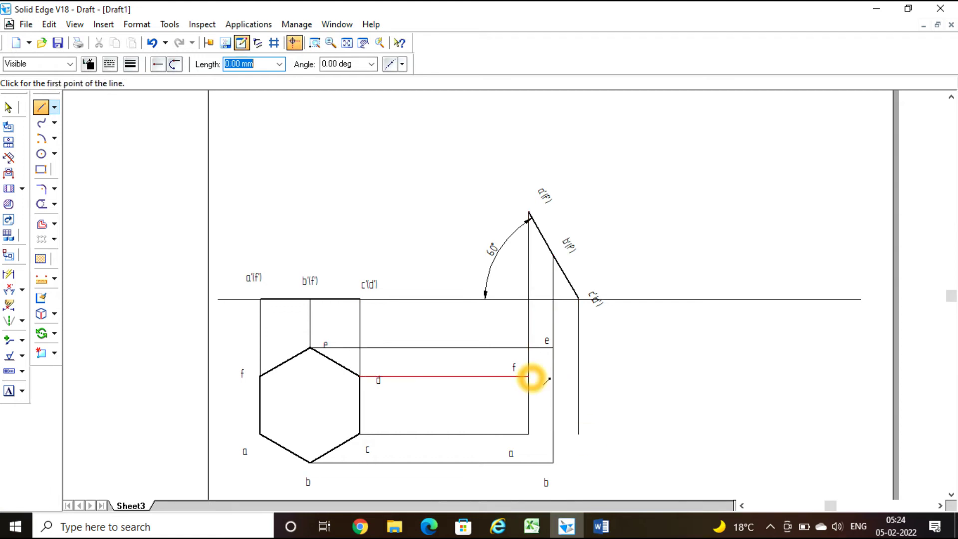
Extend the horizontal lines from corners d and c to the projector dropped from c'(d')
click(530, 377)
click(577, 378)
right_click(546, 428)
click(529, 433)
click(578, 434)
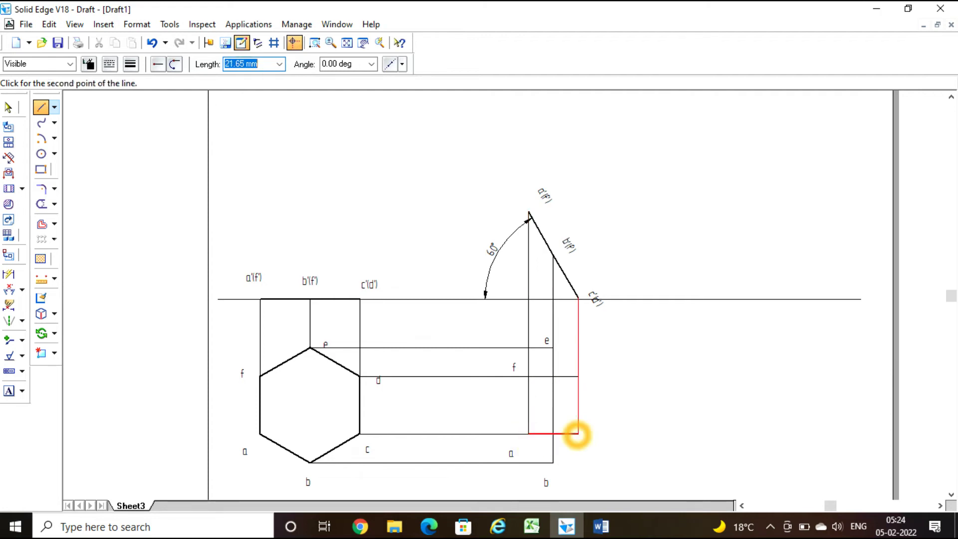
right_click(579, 435)
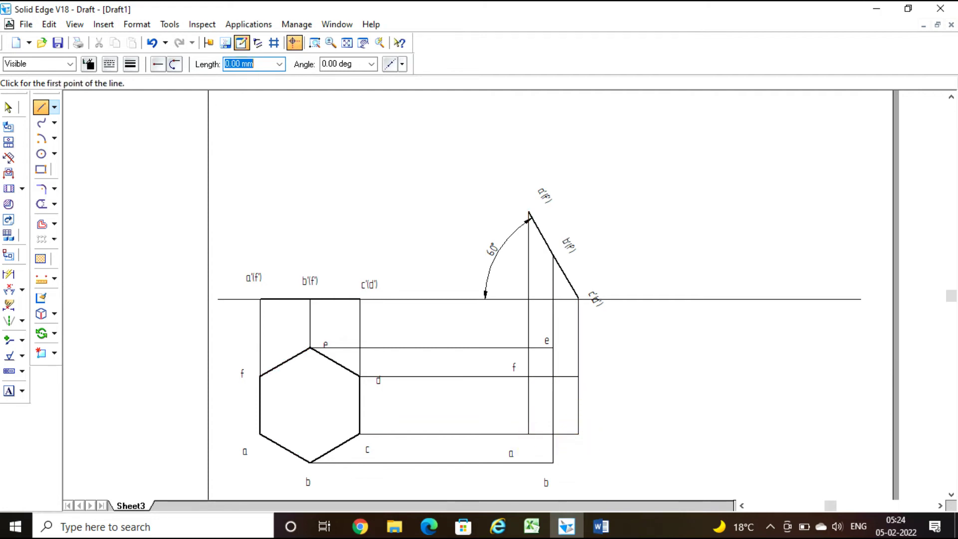
Label the c'(d') projector's lower end c and its intersection with the line from corner d as d
click(9, 391)
click(585, 441)
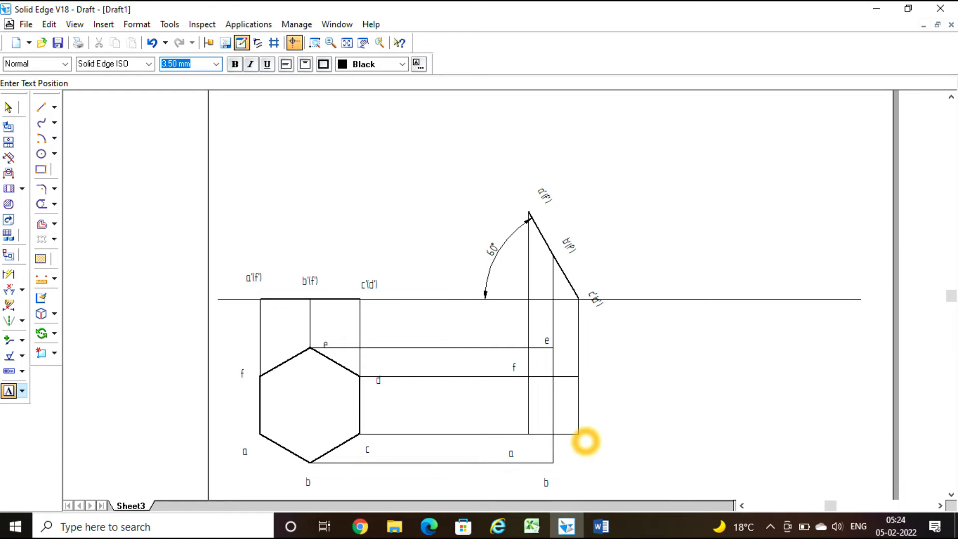
text(c)
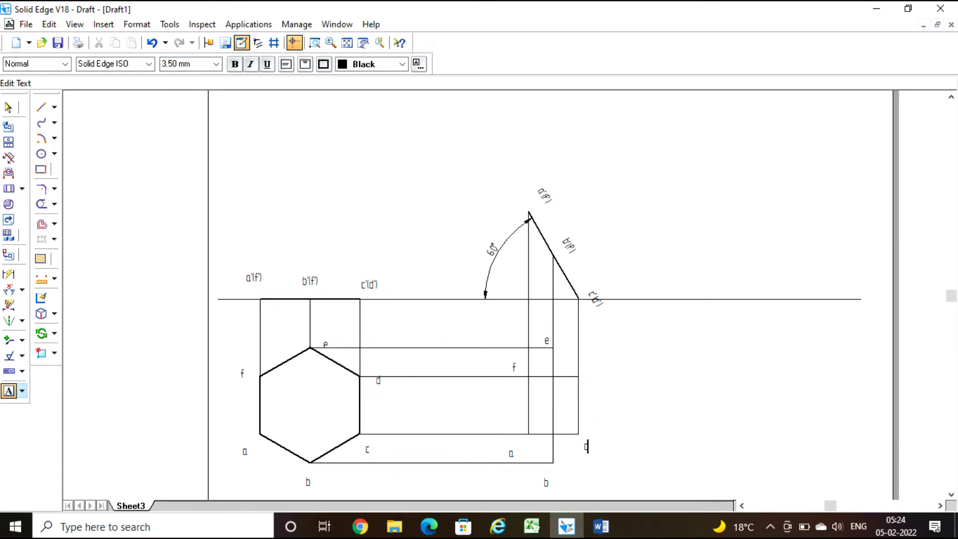
click(592, 379)
text(d)
Choose a thicker line width and draw side ab of the second top view between points a and b
click(41, 107)
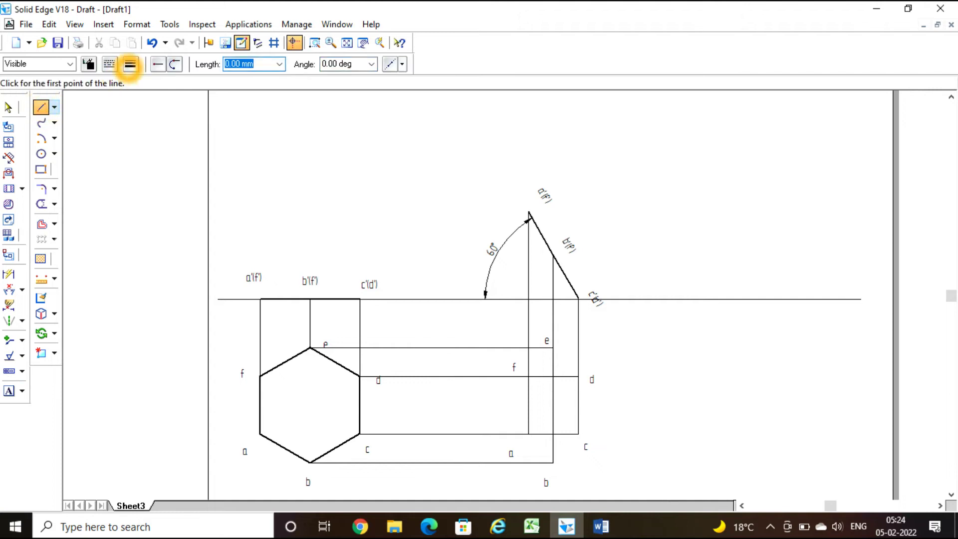
click(130, 64)
click(146, 115)
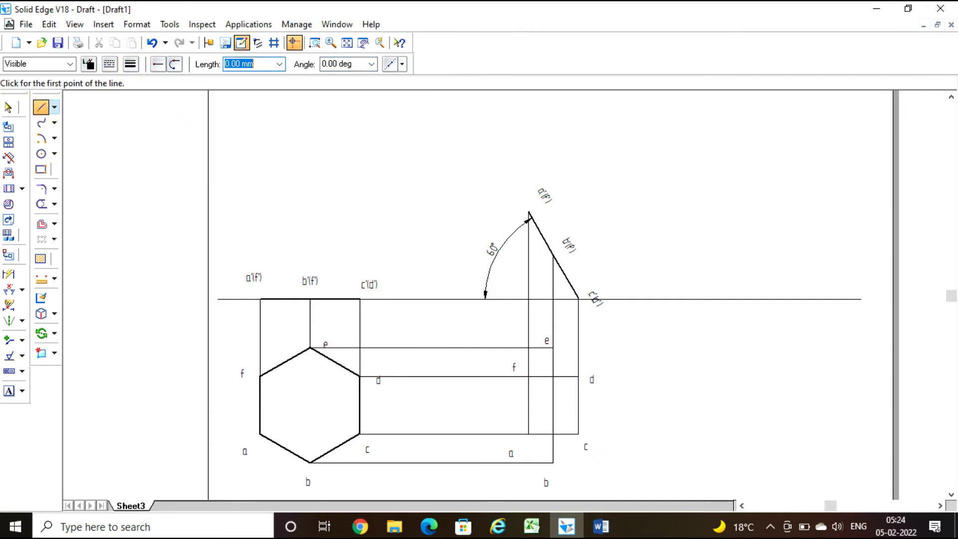
click(529, 435)
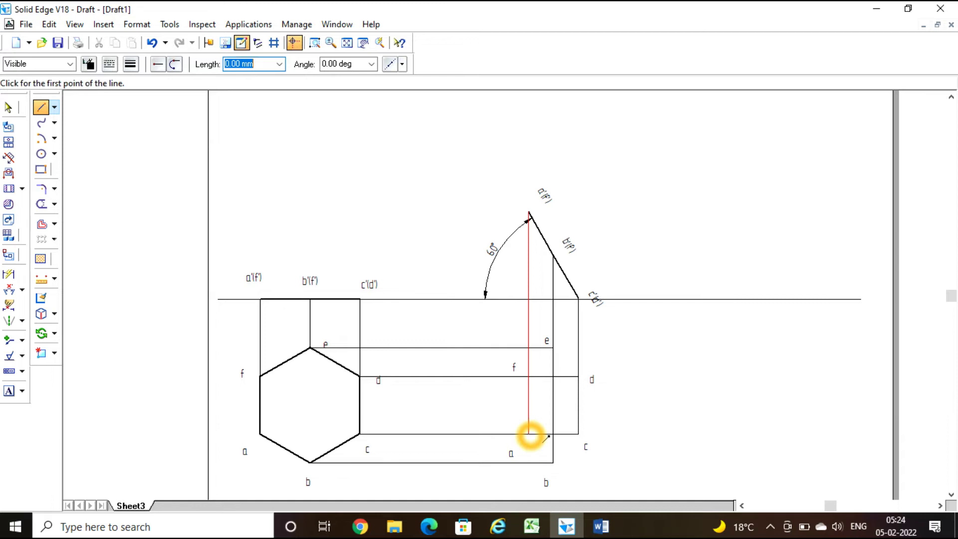
click(553, 463)
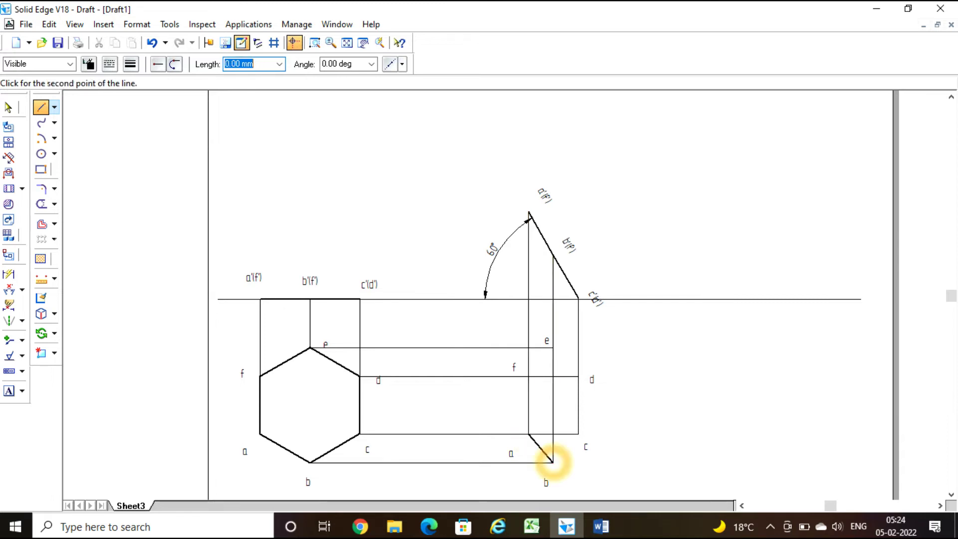
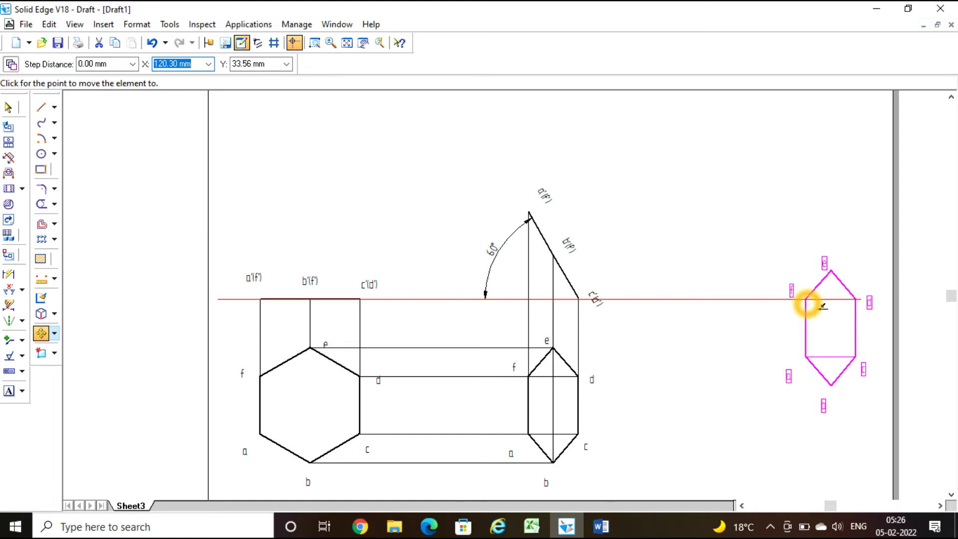
Place a copy of the second top view and its labels with corner f on the reference line near its far right end
click(806, 300)
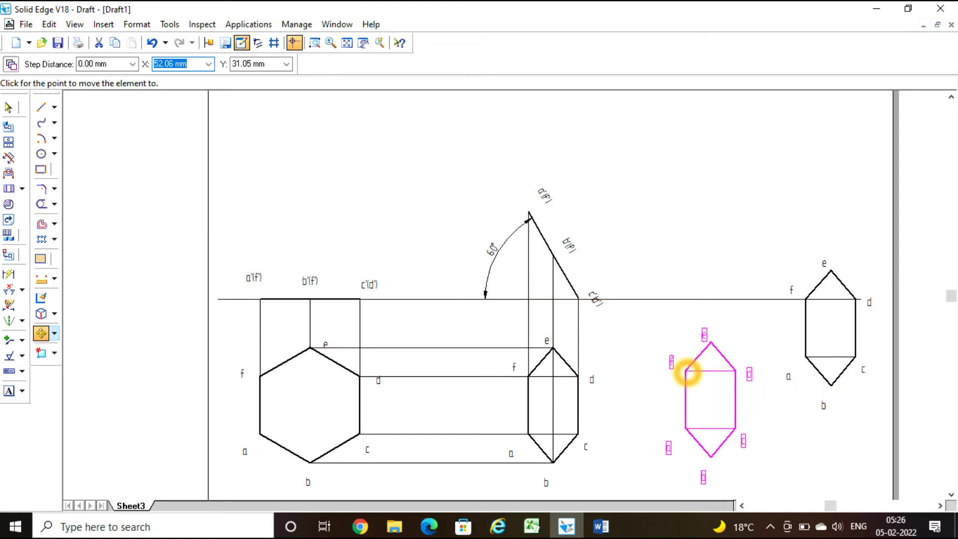
right_click(687, 372)
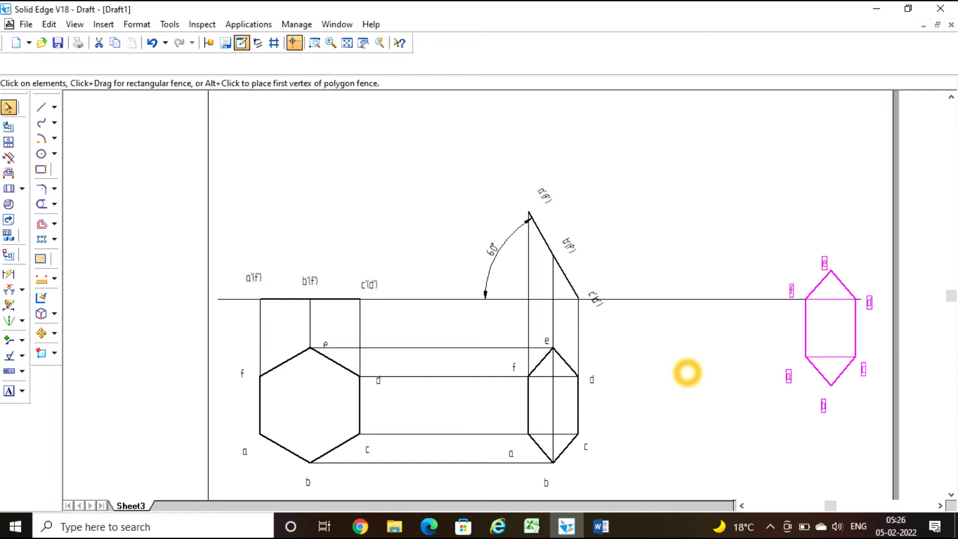
Rotate the copied top view and its labels clockwise about corner f until side fa lies along the reference line
click(41, 334)
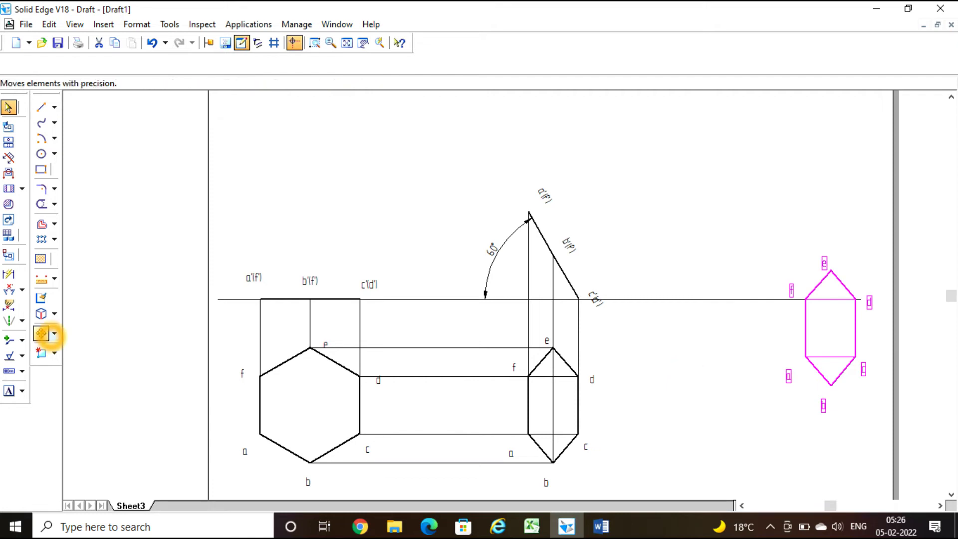
click(53, 334)
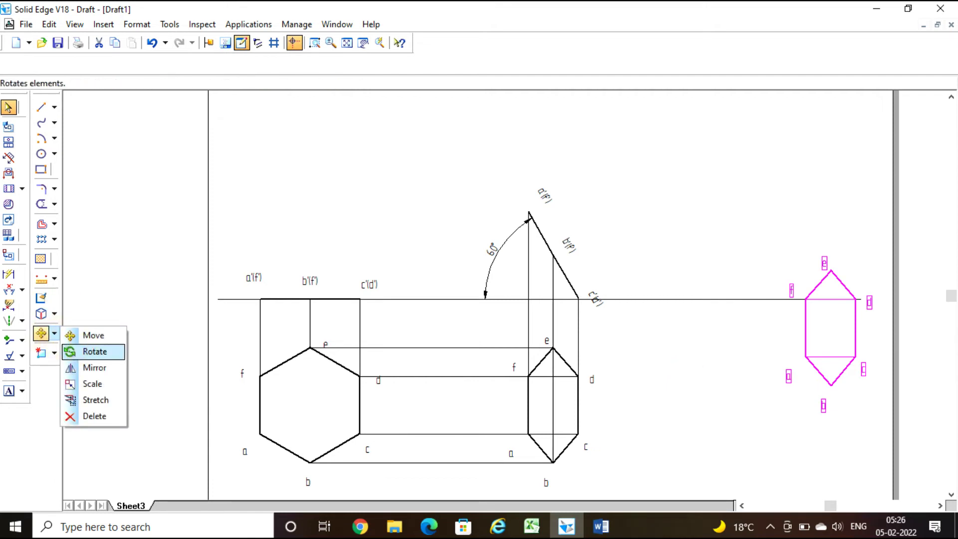
click(96, 351)
click(809, 316)
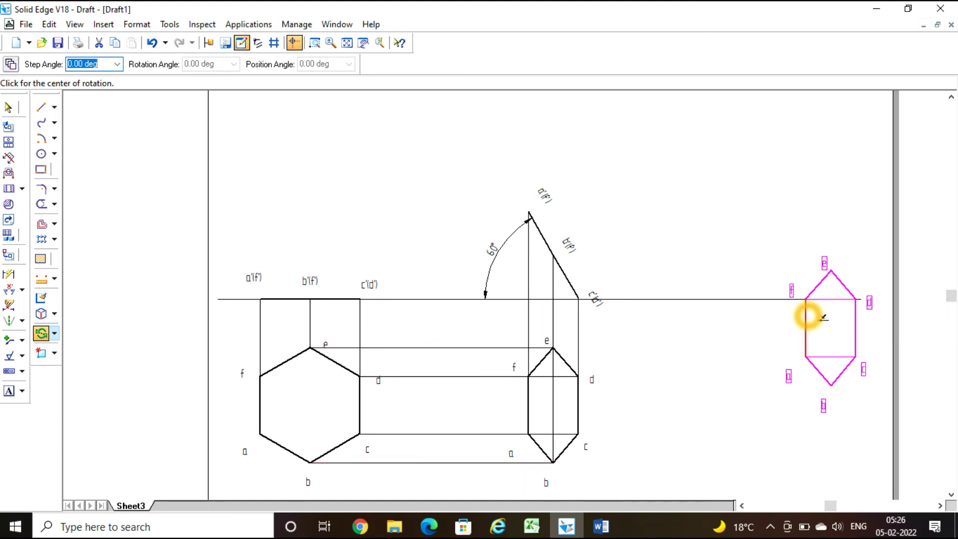
click(809, 304)
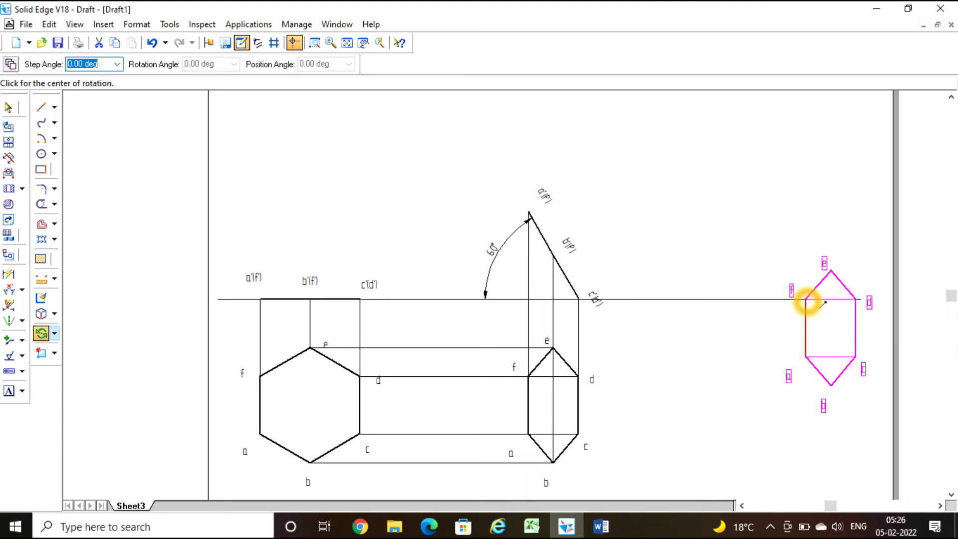
click(807, 336)
click(807, 356)
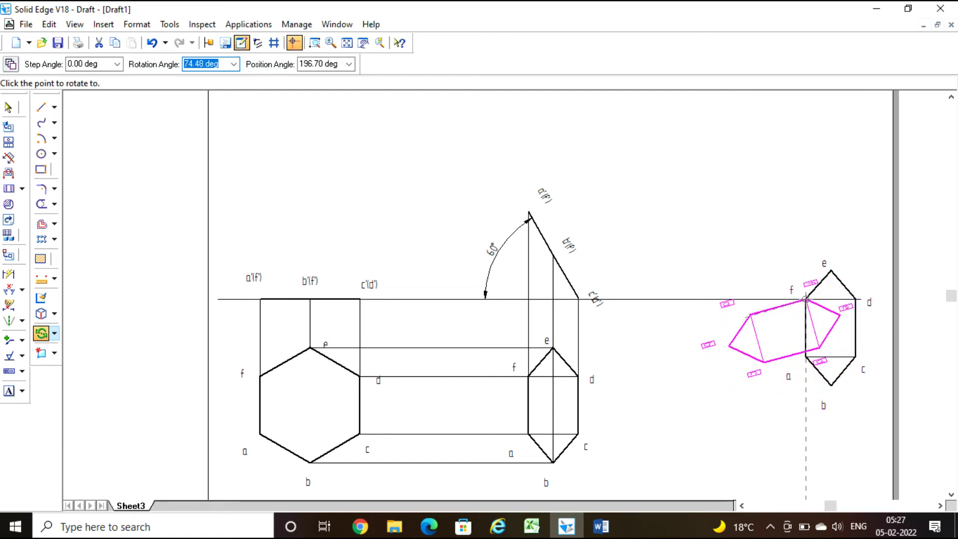
click(749, 299)
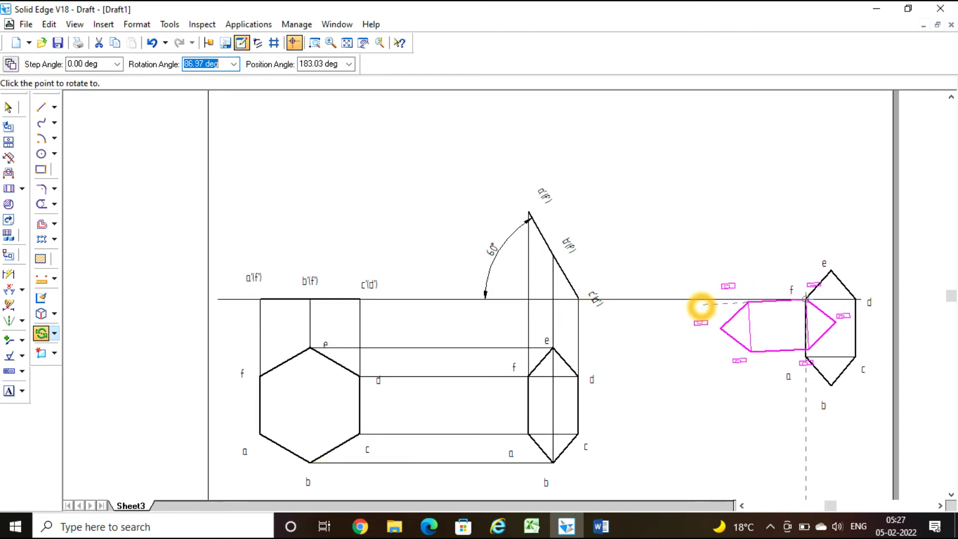
click(751, 302)
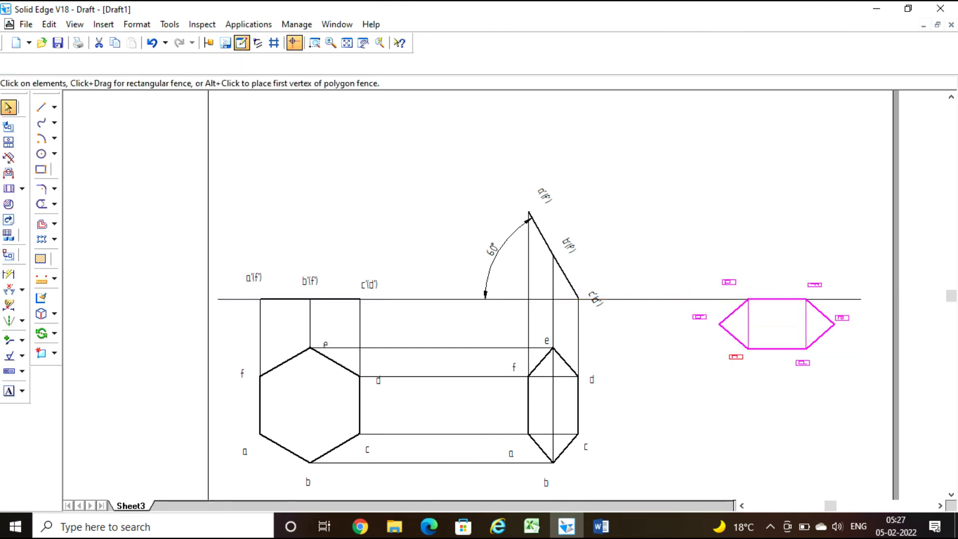
click(729, 429)
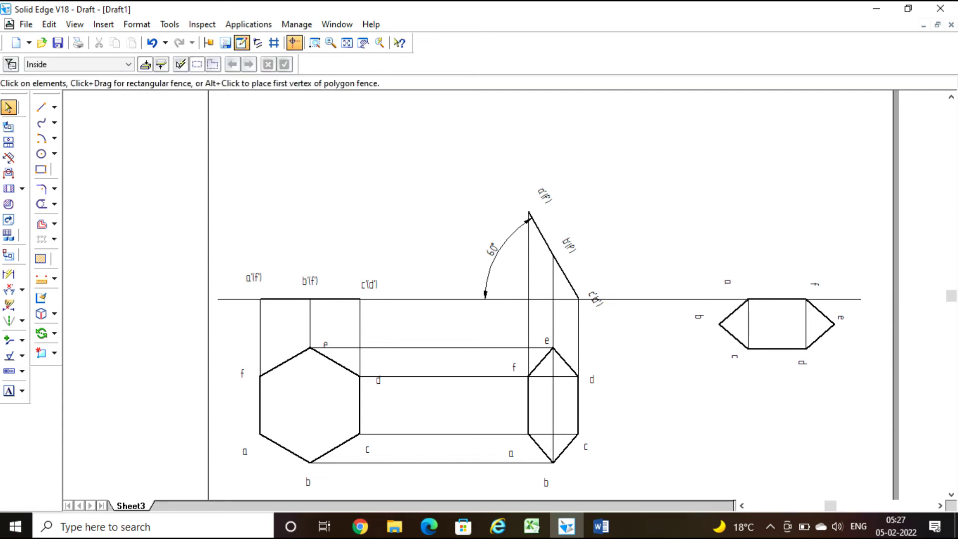
Move the labels a and f of the rotated top view below the reference line, close to their corners
click(730, 283)
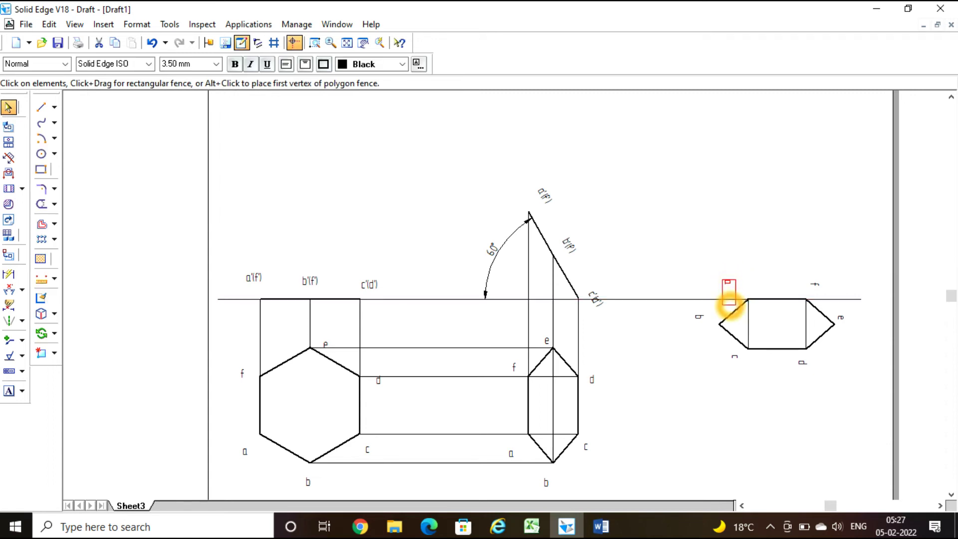
drag(727, 301, 728, 303)
click(810, 278)
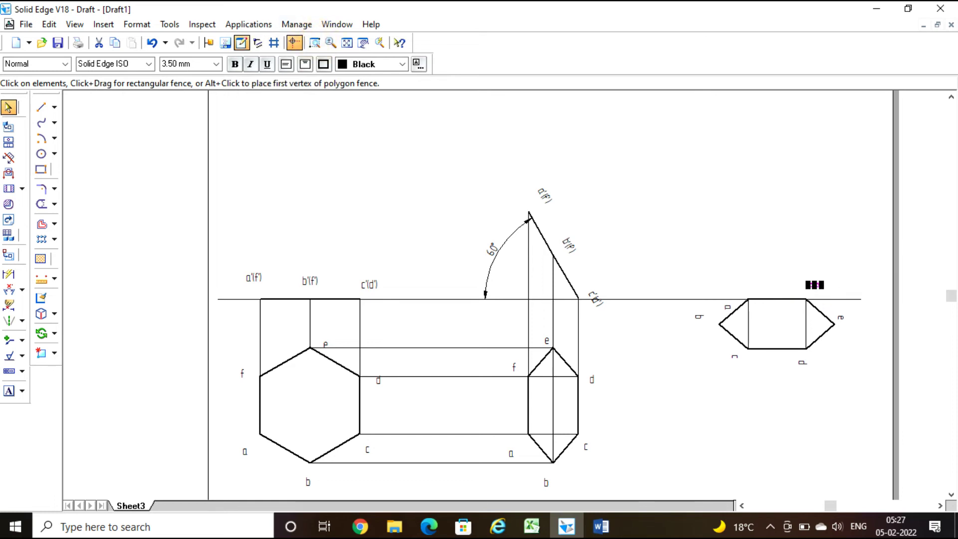
click(314, 42)
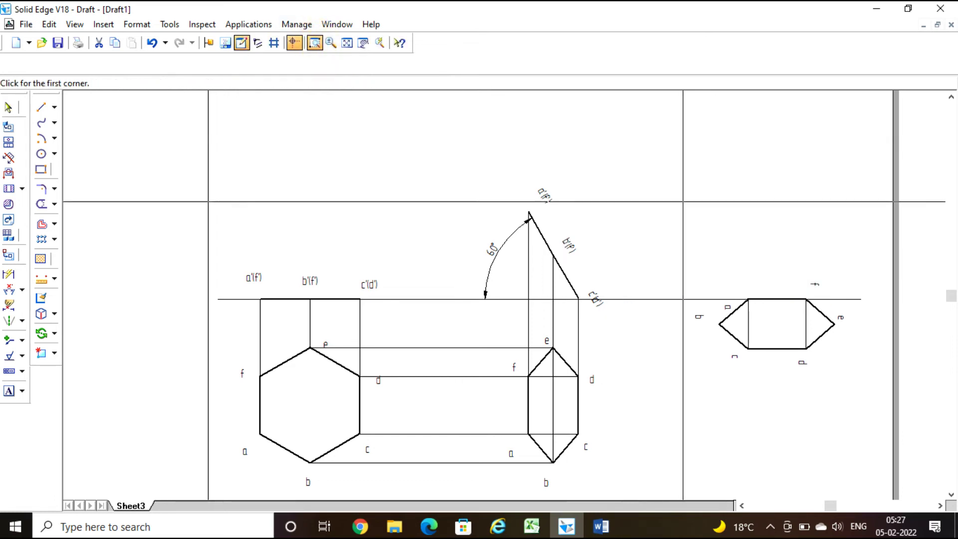
click(883, 383)
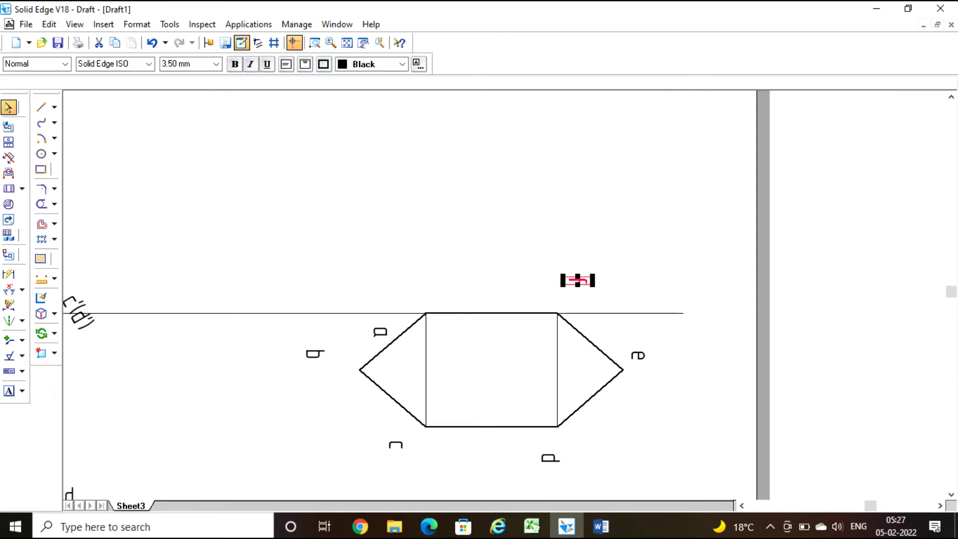
drag(569, 277, 530, 328)
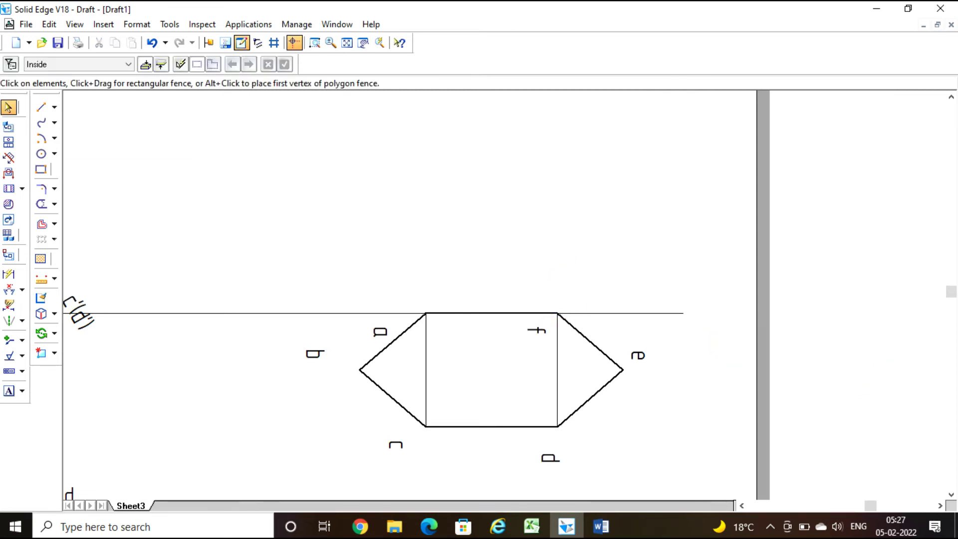
With a 0.13 mm line width, draw a vertical projector up from corner a of the rotated view and connect it horizontally to a'(f')
click(347, 43)
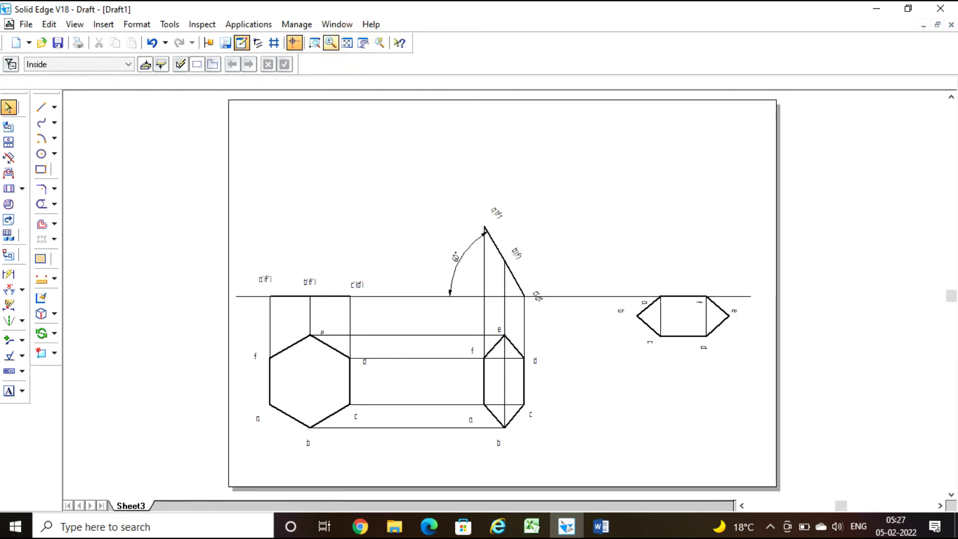
click(315, 43)
click(422, 197)
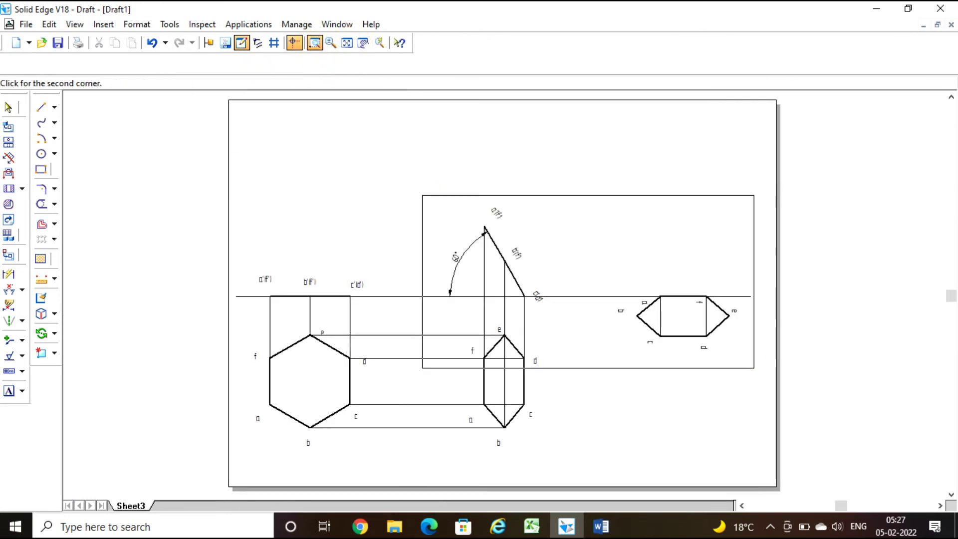
click(754, 370)
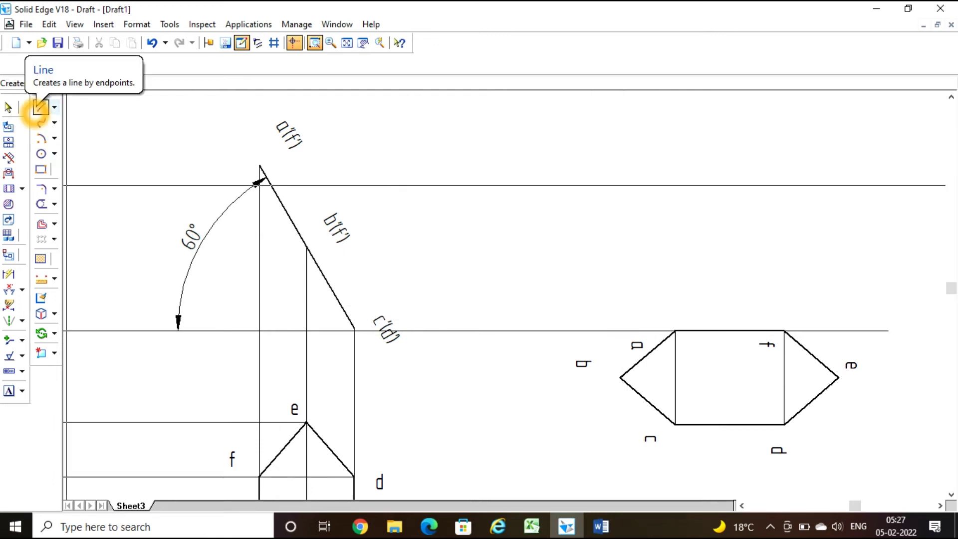
click(41, 107)
click(130, 64)
click(138, 71)
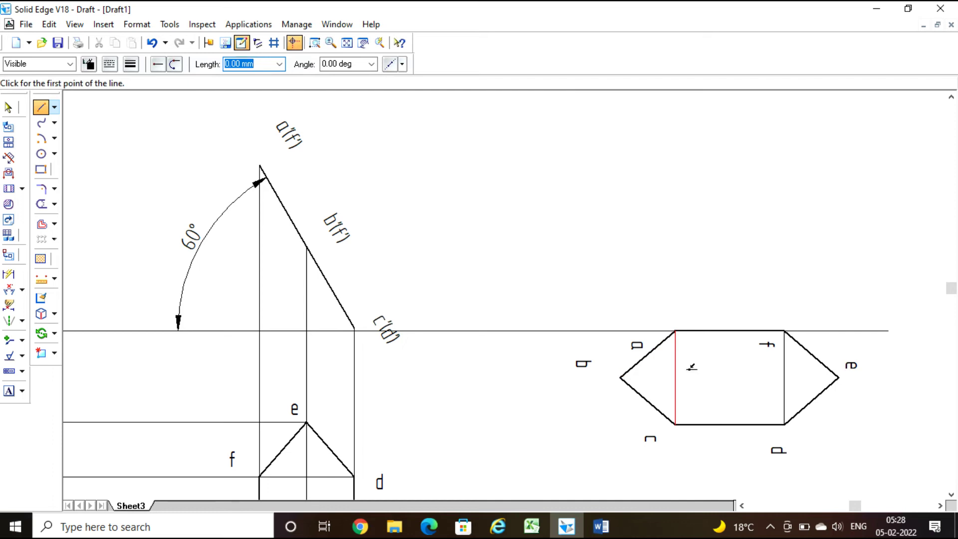
click(676, 331)
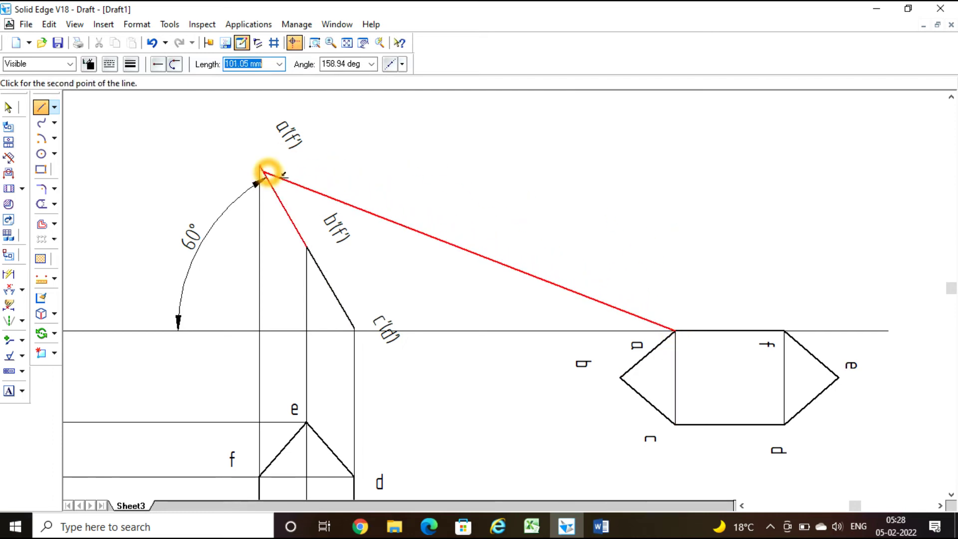
click(131, 64)
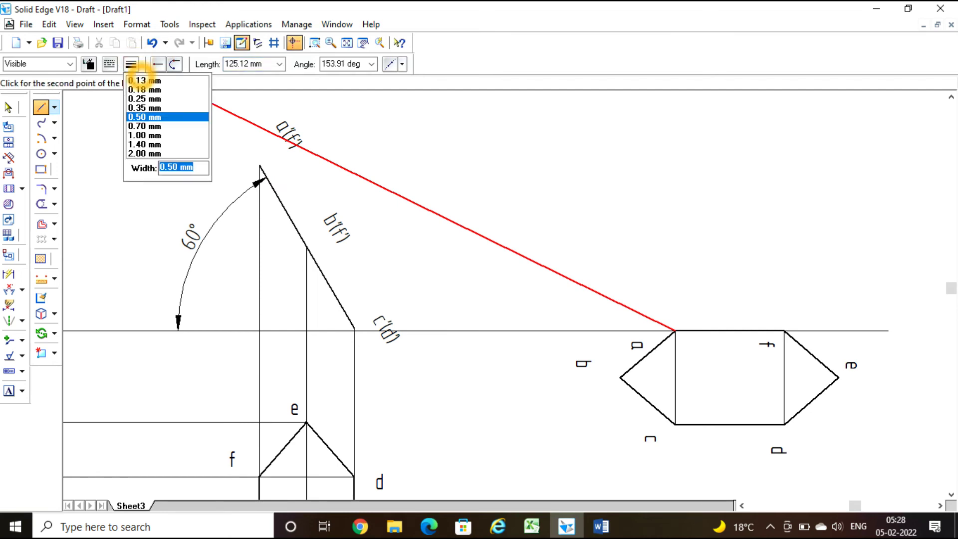
click(142, 80)
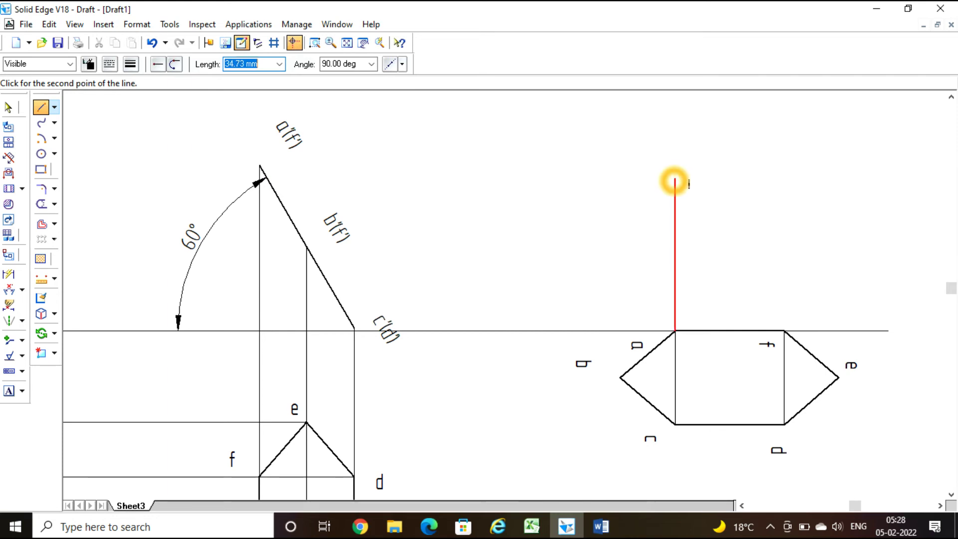
click(675, 165)
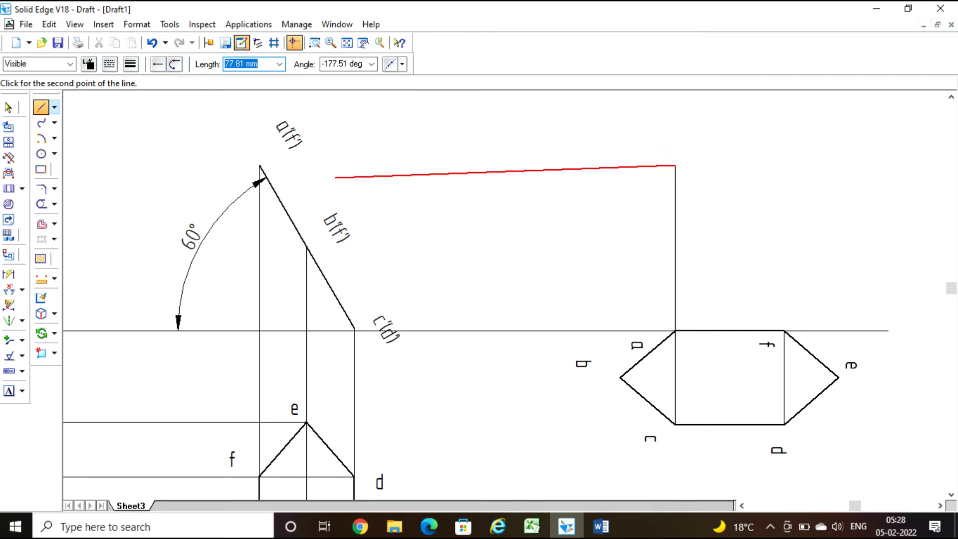
click(261, 170)
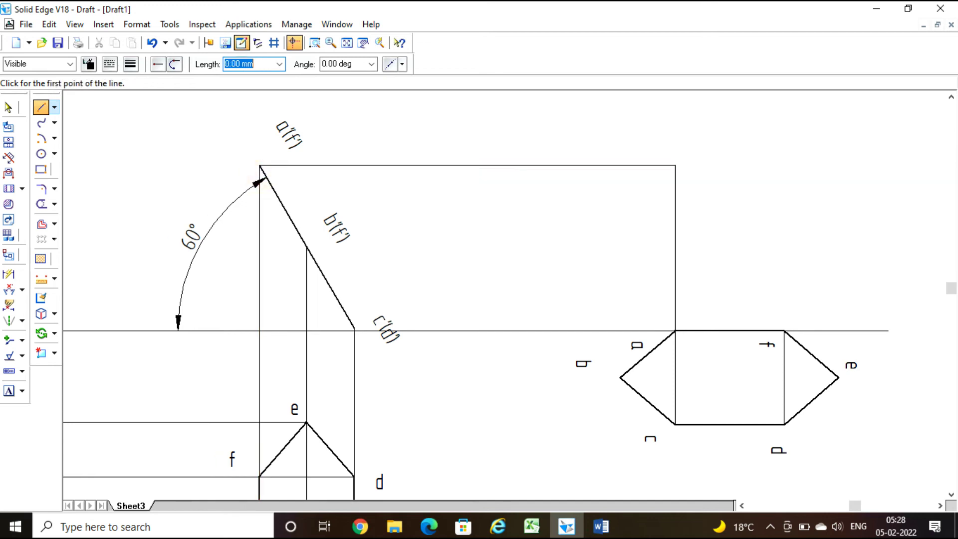
Draw a vertical projector from corner f up to the level of a'(f') and join its top to the projector from a
click(784, 331)
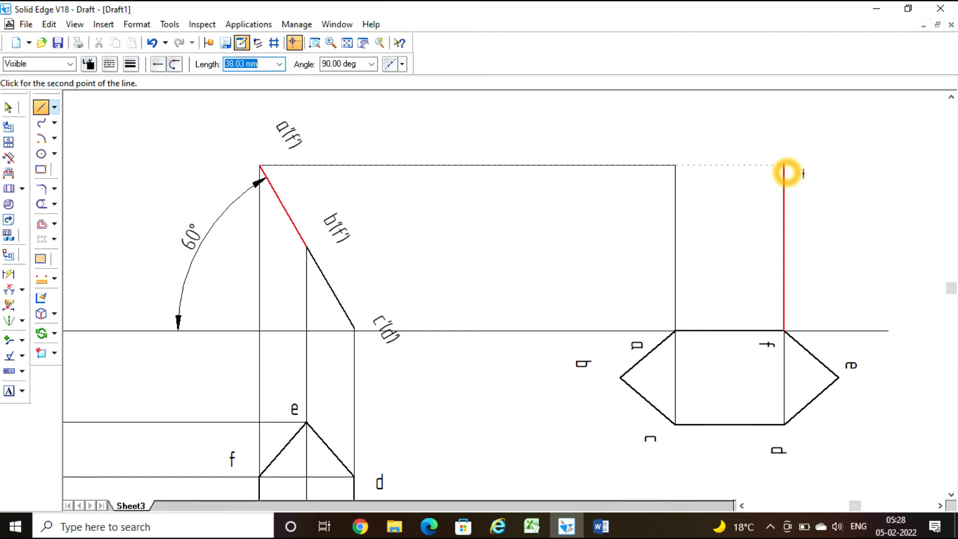
click(785, 166)
click(676, 166)
key(Escape)
Correct the middle label of the inclined front view from b'(f') to b'(e')
click(342, 240)
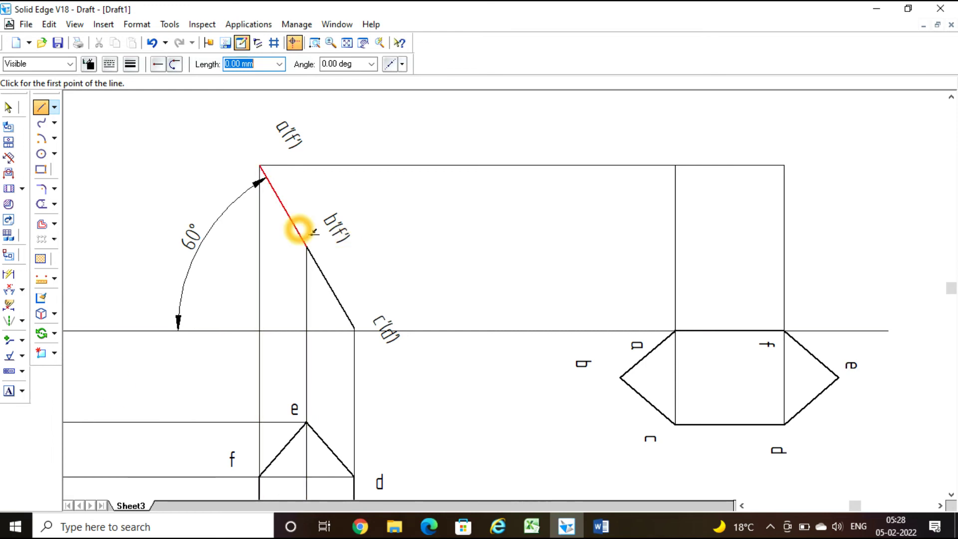
key(Escape)
click(330, 229)
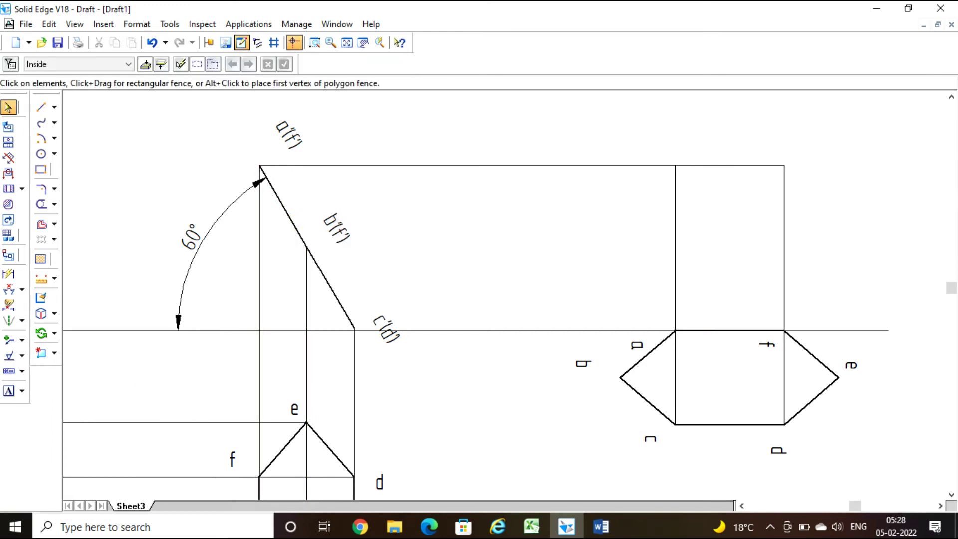
click(347, 43)
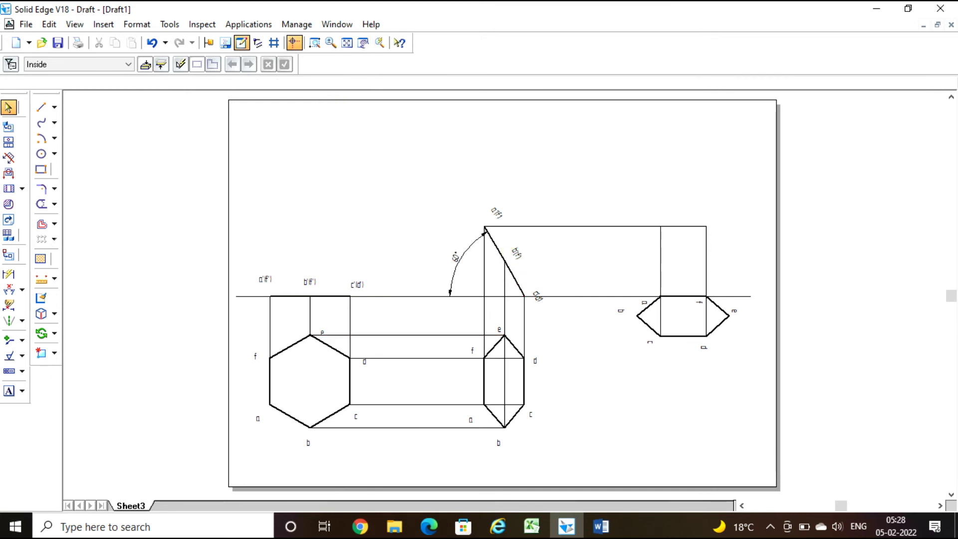
click(315, 42)
click(484, 228)
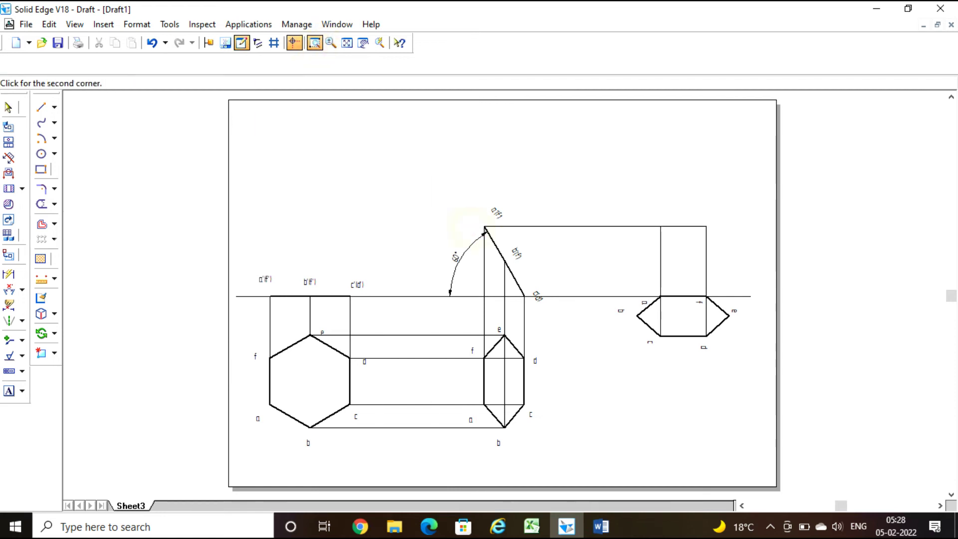
click(543, 323)
key(Escape)
click(517, 202)
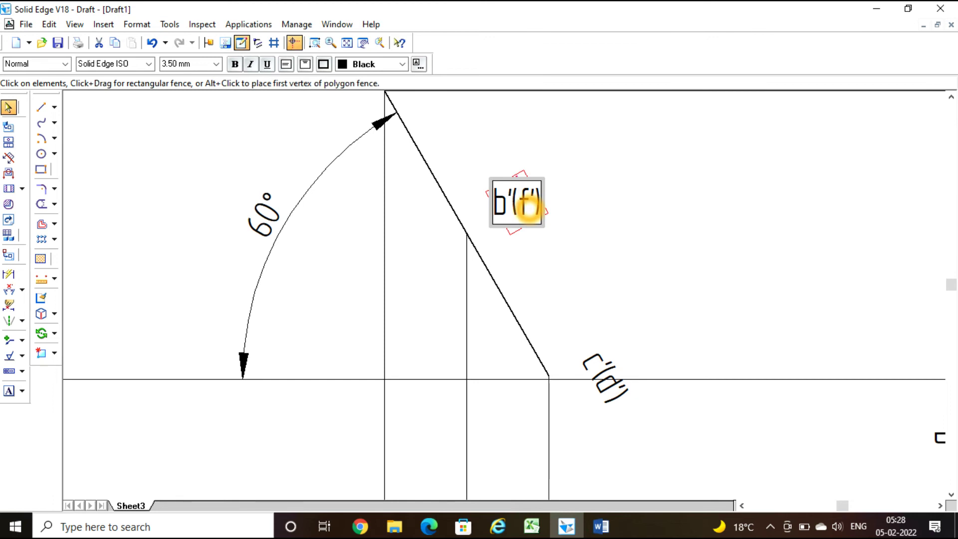
text(e)
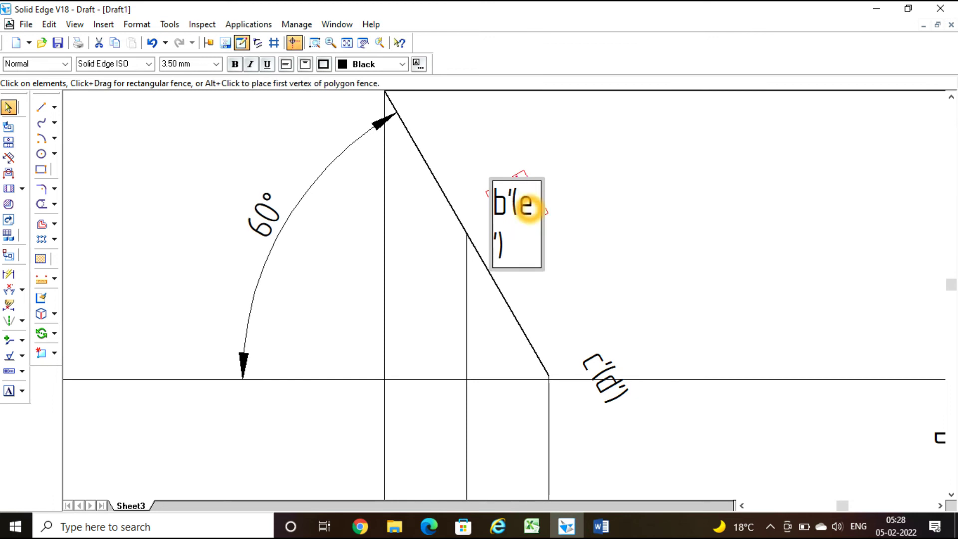
click(610, 214)
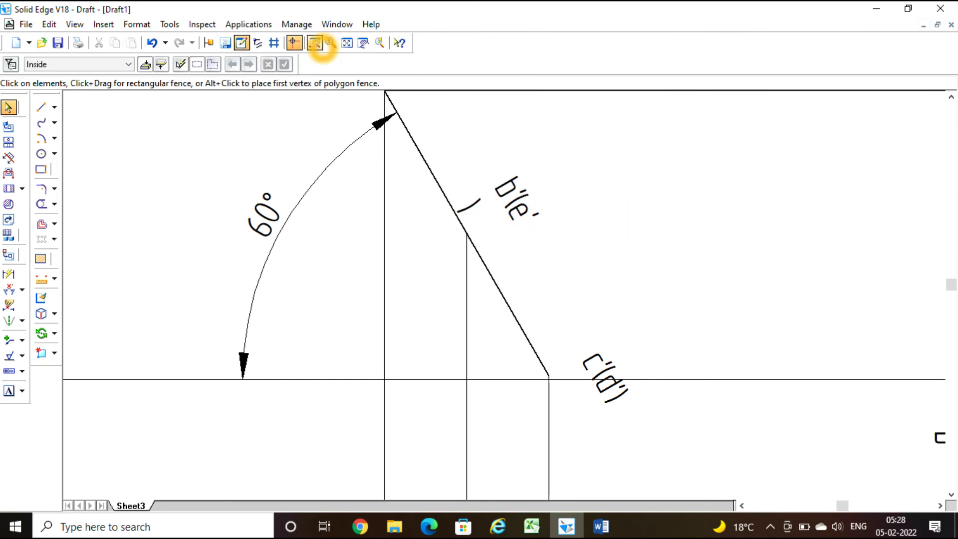
With a 0.13 mm line width, draw a vertical projector up from corner b of the rotated top view and connect it horizontally to b'(e')
click(347, 43)
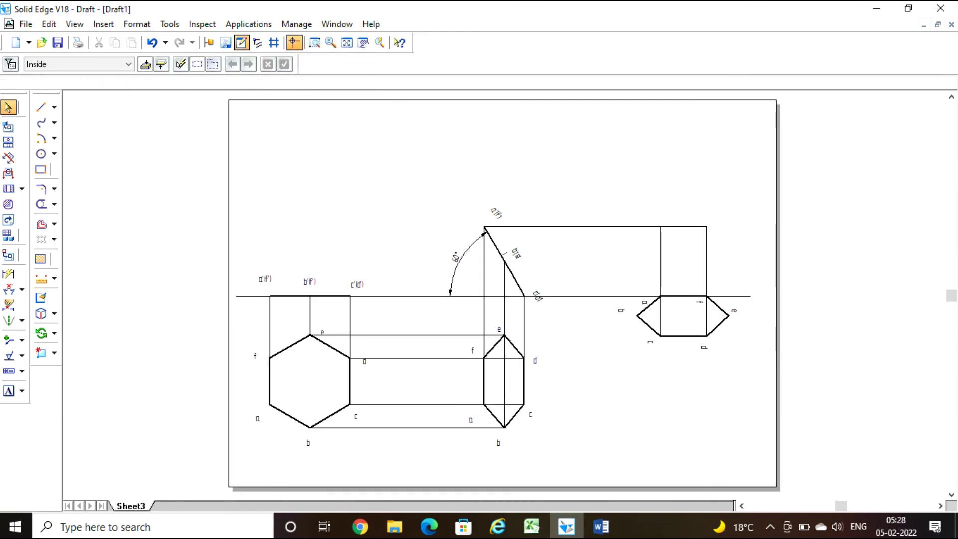
click(314, 42)
click(450, 192)
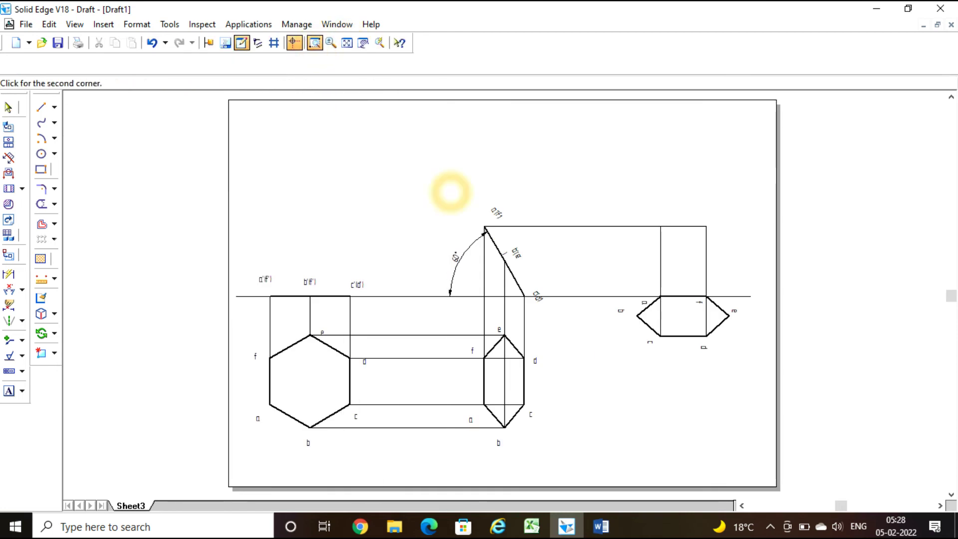
click(808, 385)
key(Escape)
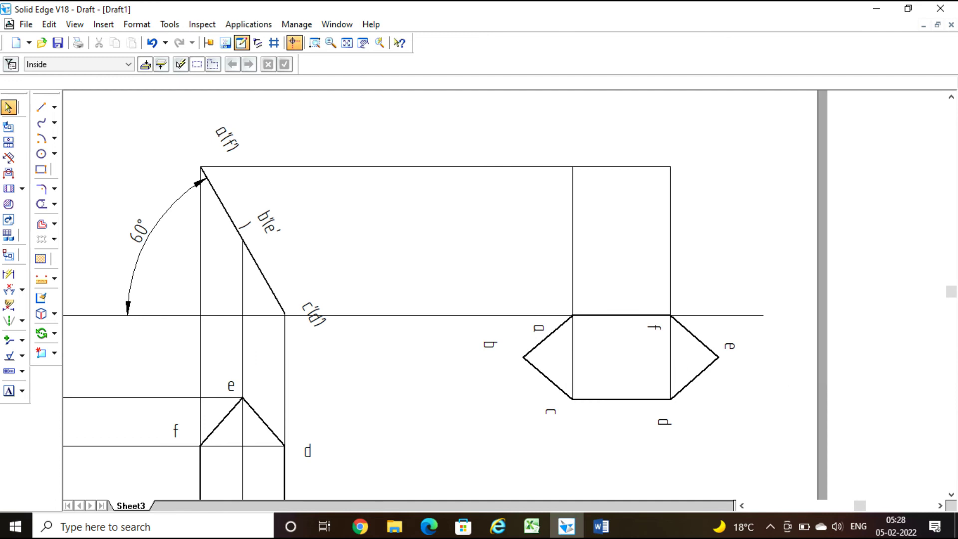
click(41, 107)
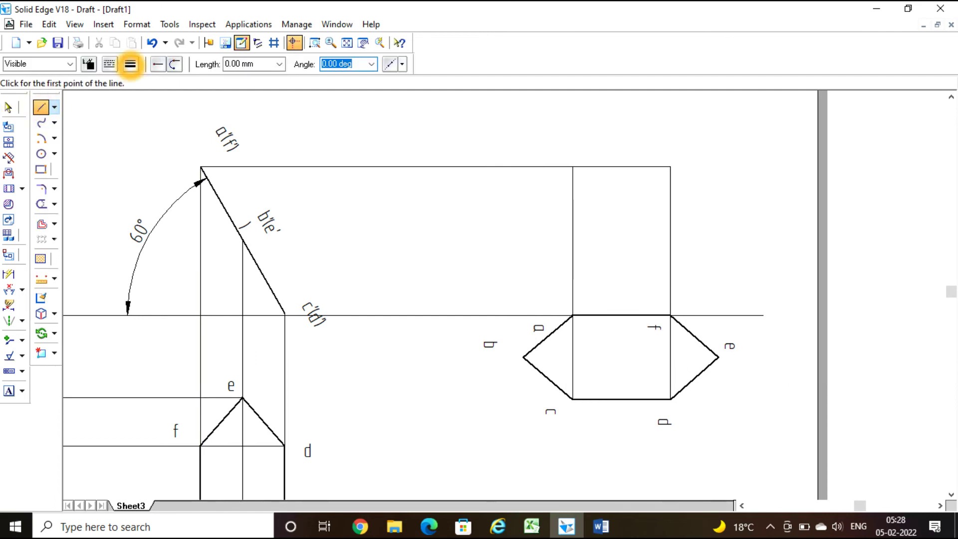
click(130, 64)
click(148, 80)
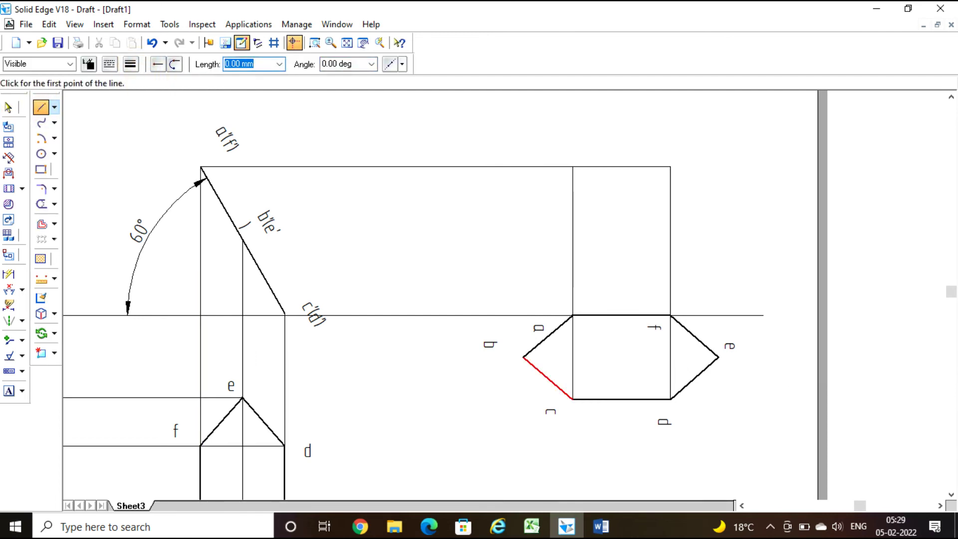
click(524, 357)
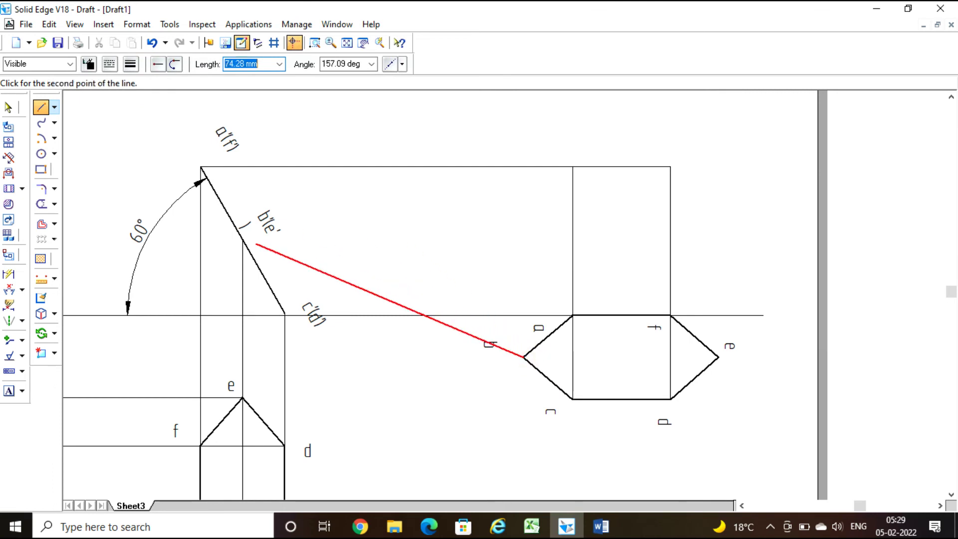
click(523, 234)
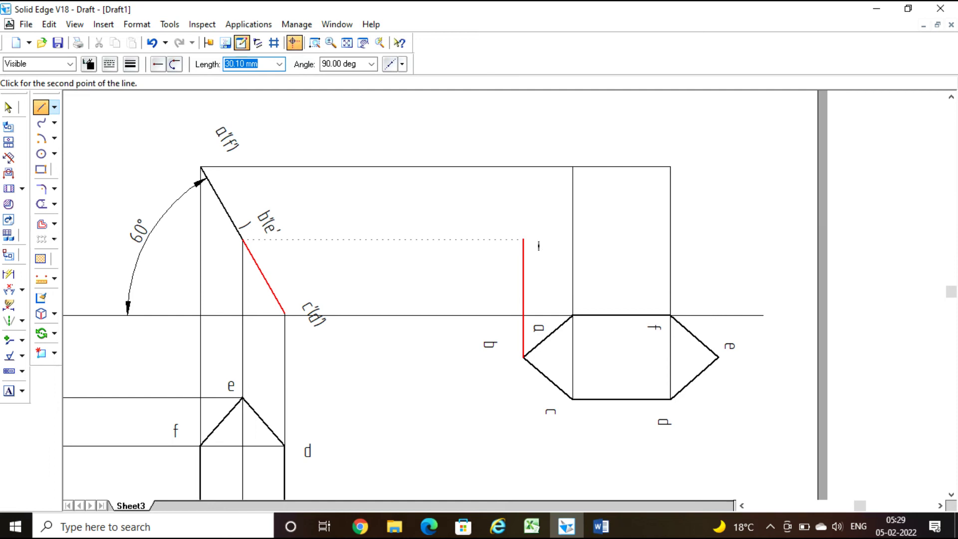
click(524, 239)
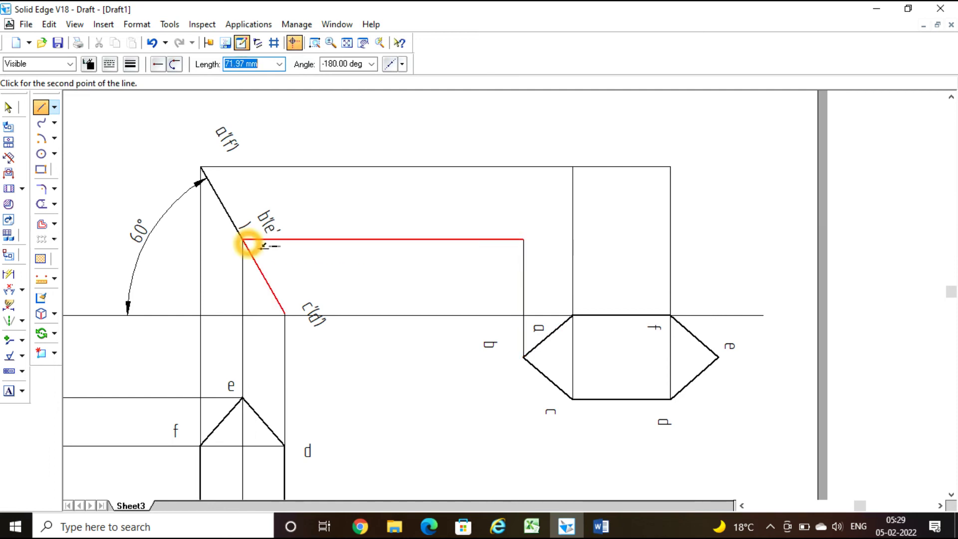
double_click(243, 240)
Draw a vertical projector from corner e up to the level of b'(e') and join its top to the projector from b
click(712, 372)
click(719, 357)
click(719, 240)
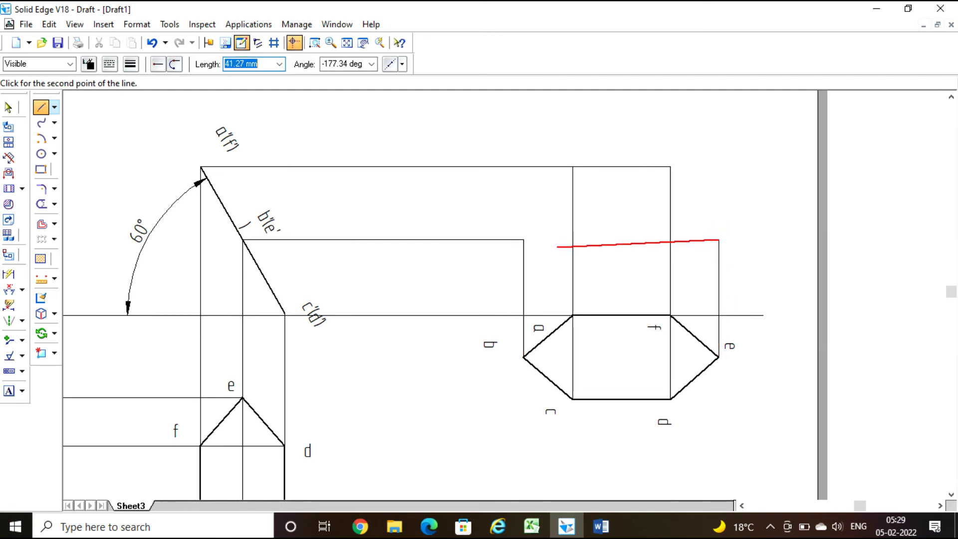
click(524, 240)
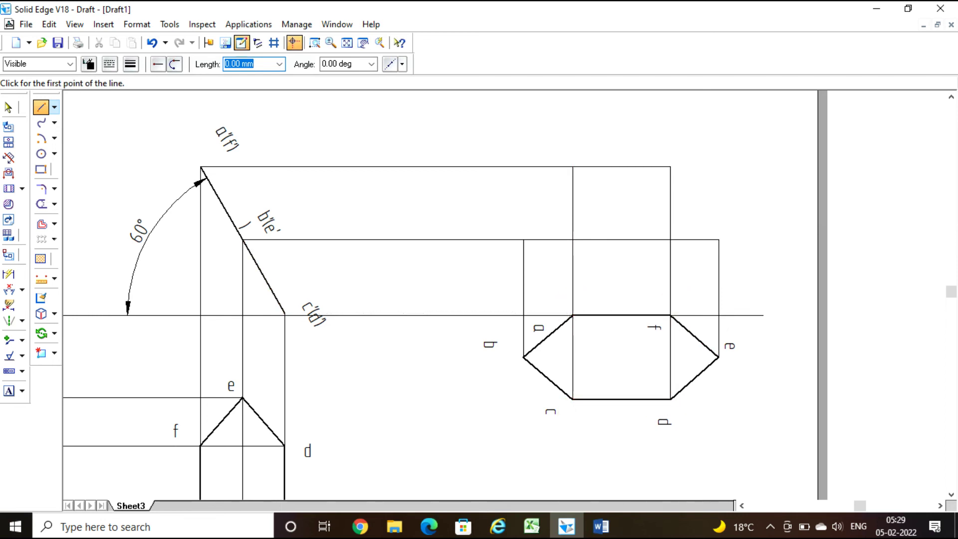
Add the text labels c' and d' on the reference line and e' and b' at the ends of the middle horizontal projector
click(9, 391)
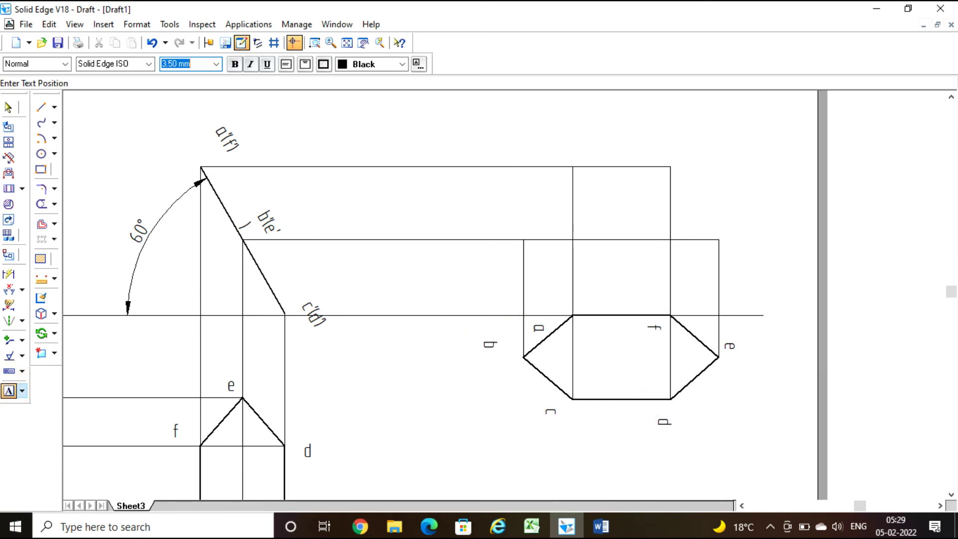
click(557, 297)
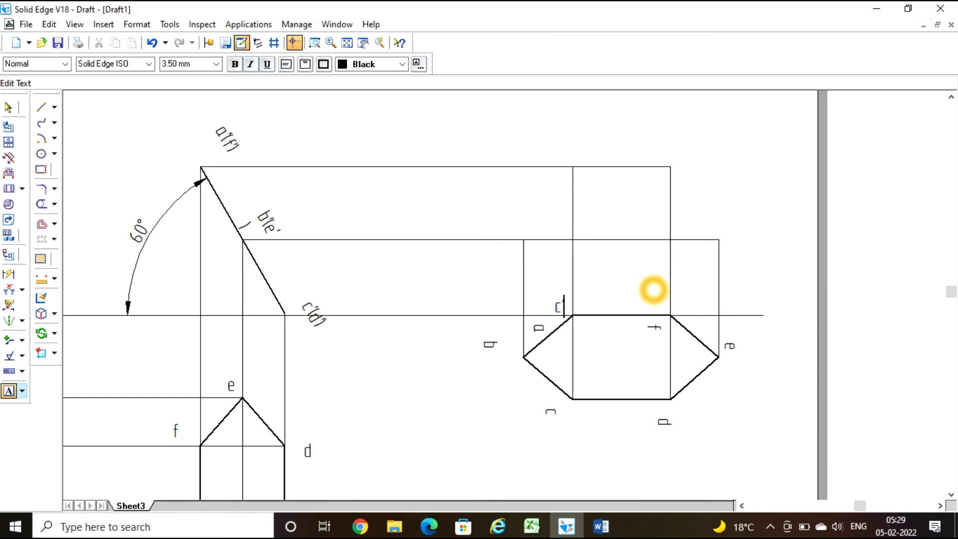
text(c')
click(682, 301)
text(d)
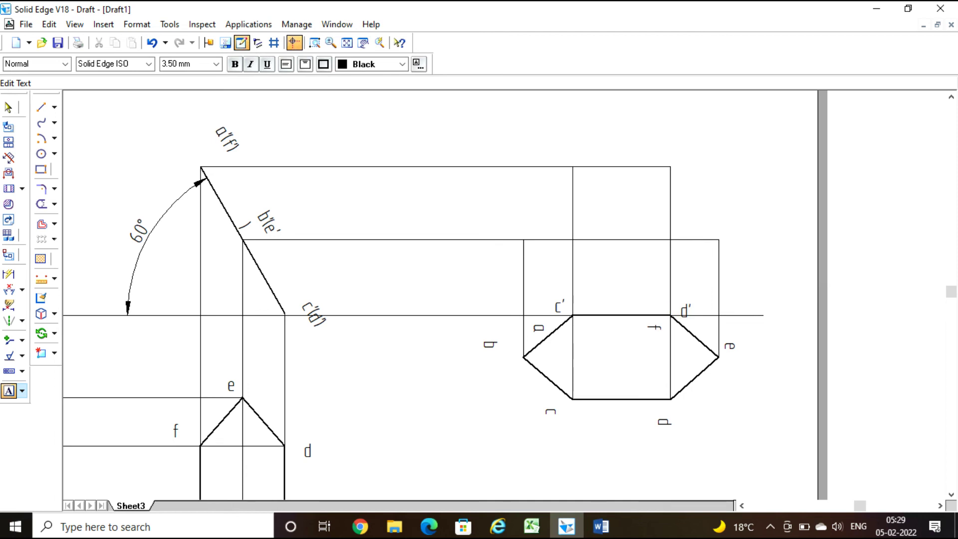
text('')
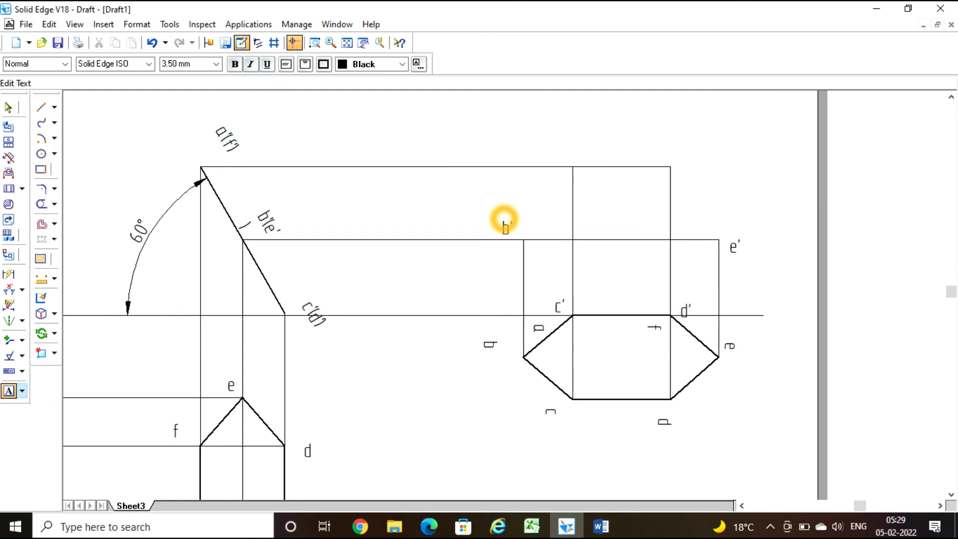
Add the text labels a' and f' above the upper ends of the projectors from a and f
click(559, 144)
click(578, 159)
text(')
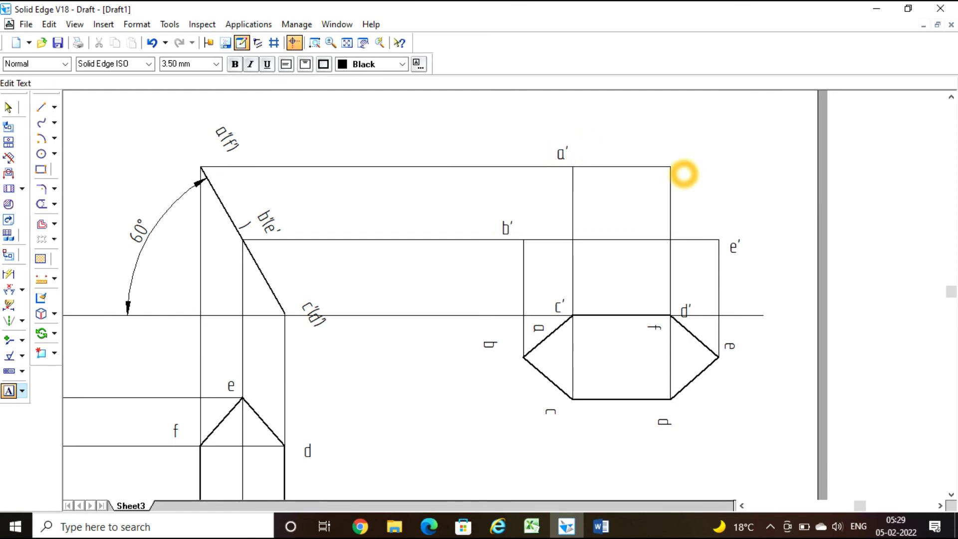
click(673, 146)
click(671, 147)
text(f')
click(779, 206)
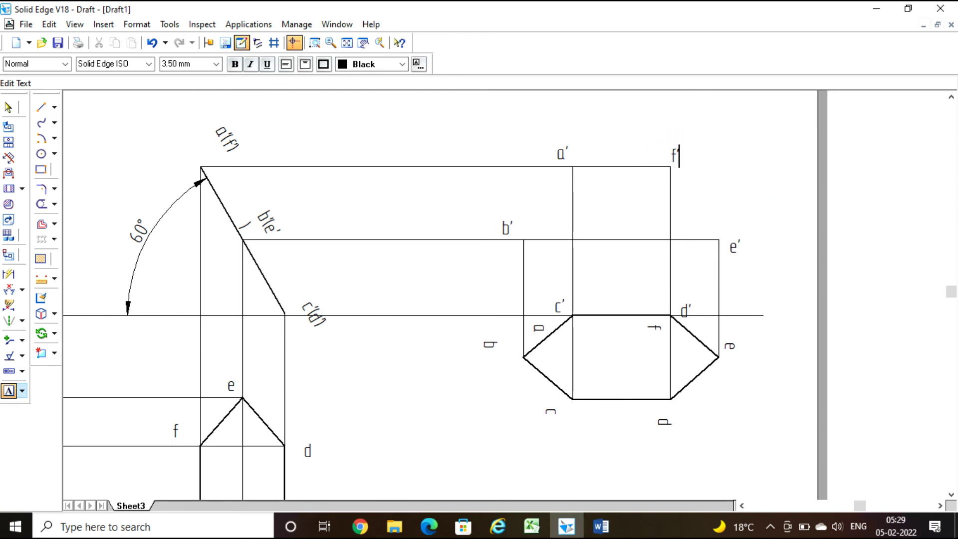
With a 0.50 mm line width, outline the final front view through b', a', f', e', d', c' and back to b'
click(41, 106)
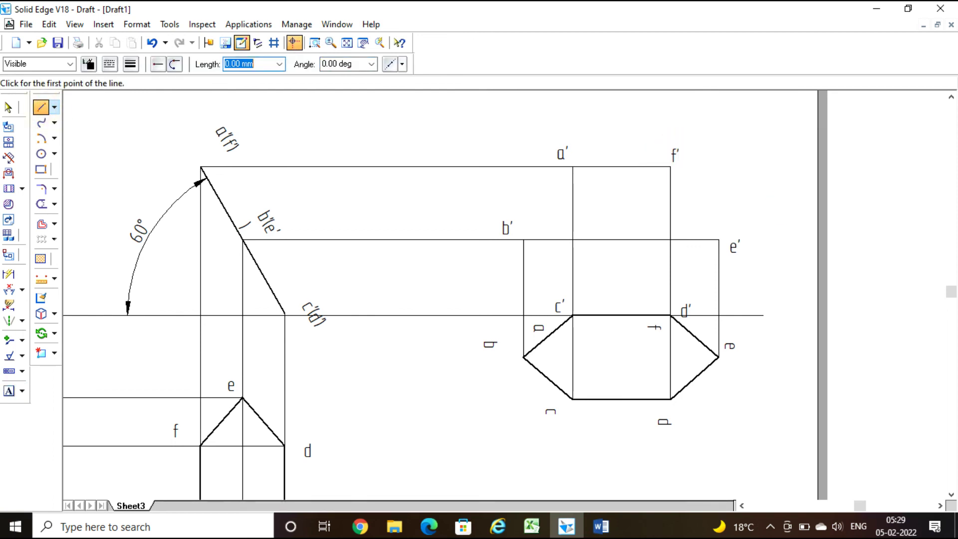
click(131, 64)
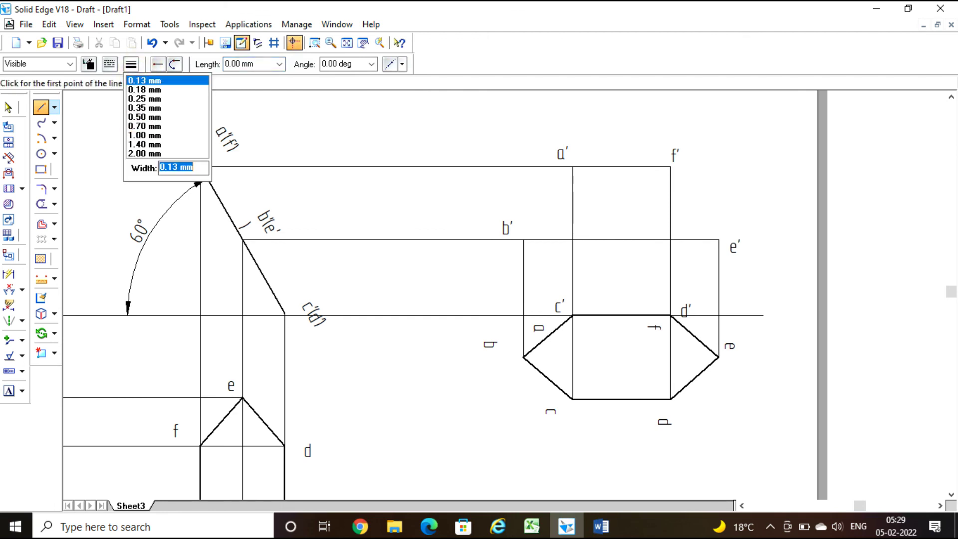
click(135, 117)
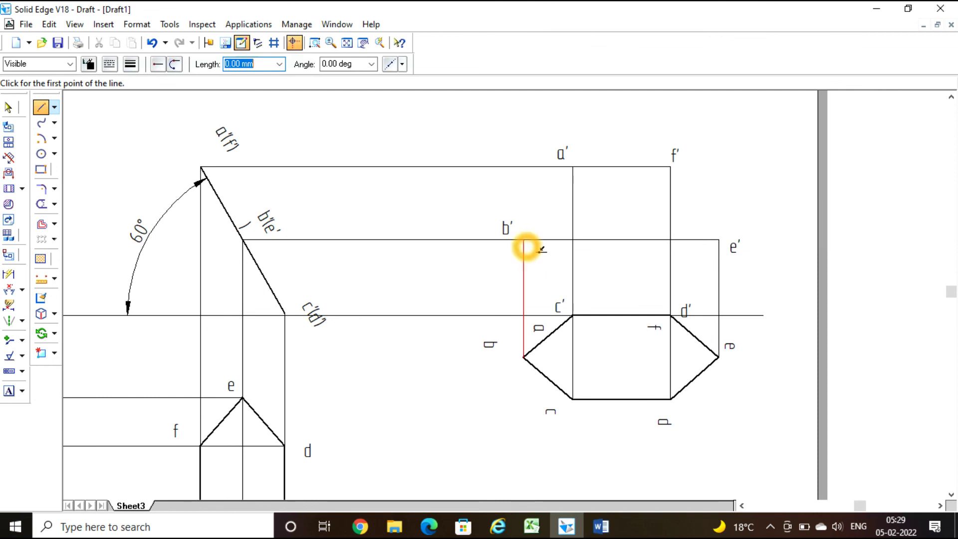
click(524, 240)
click(572, 168)
click(671, 172)
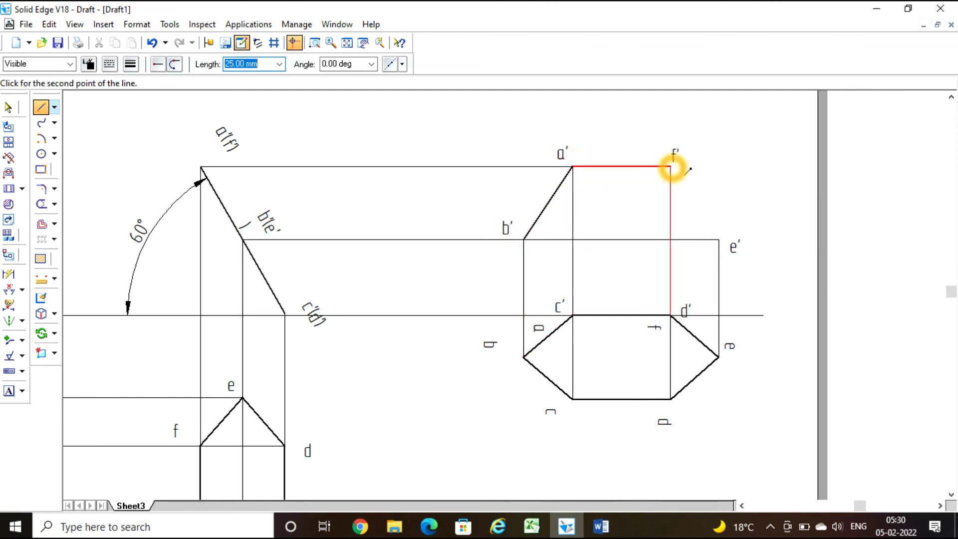
click(720, 240)
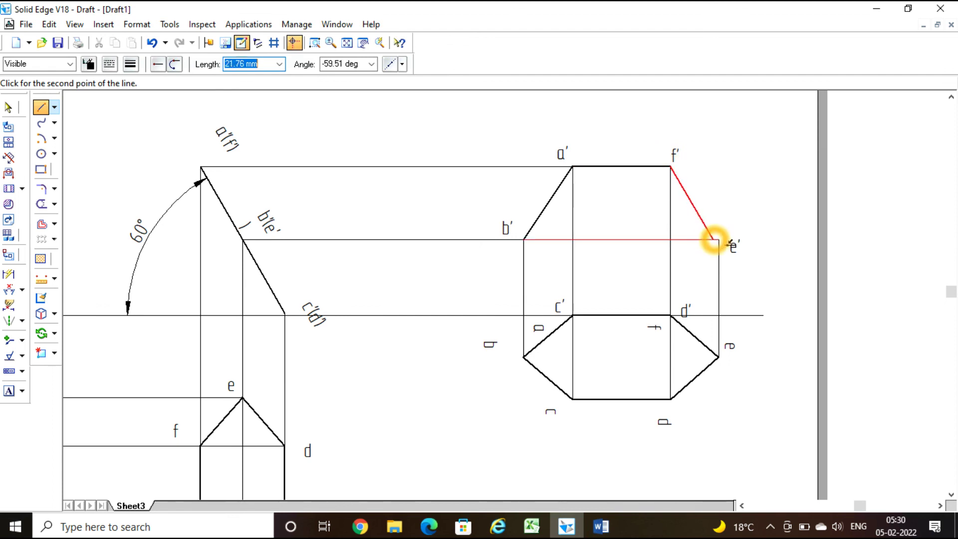
click(670, 316)
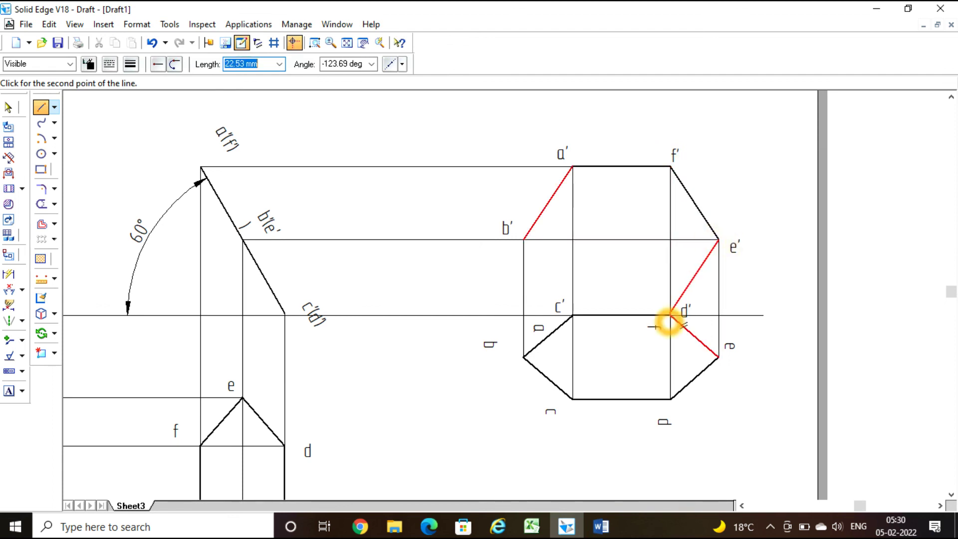
click(572, 316)
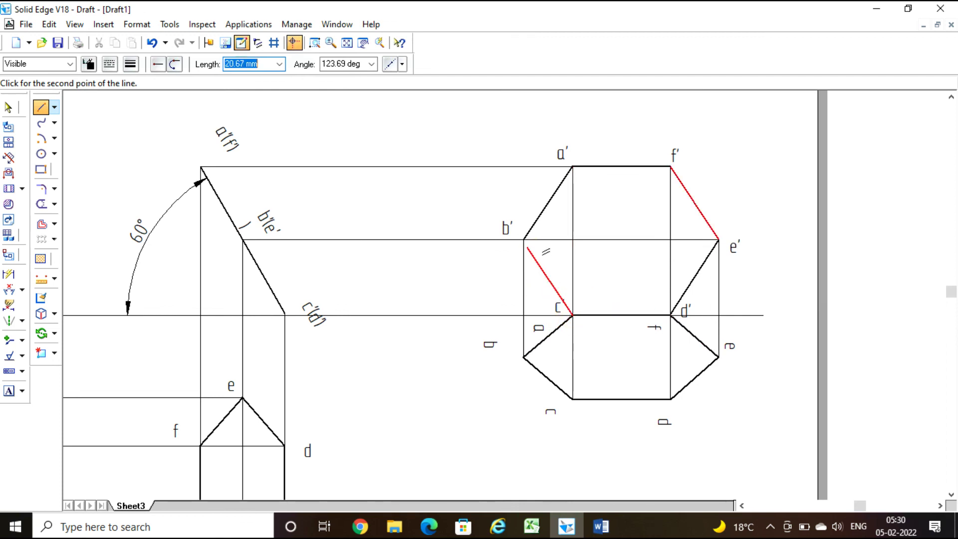
click(524, 240)
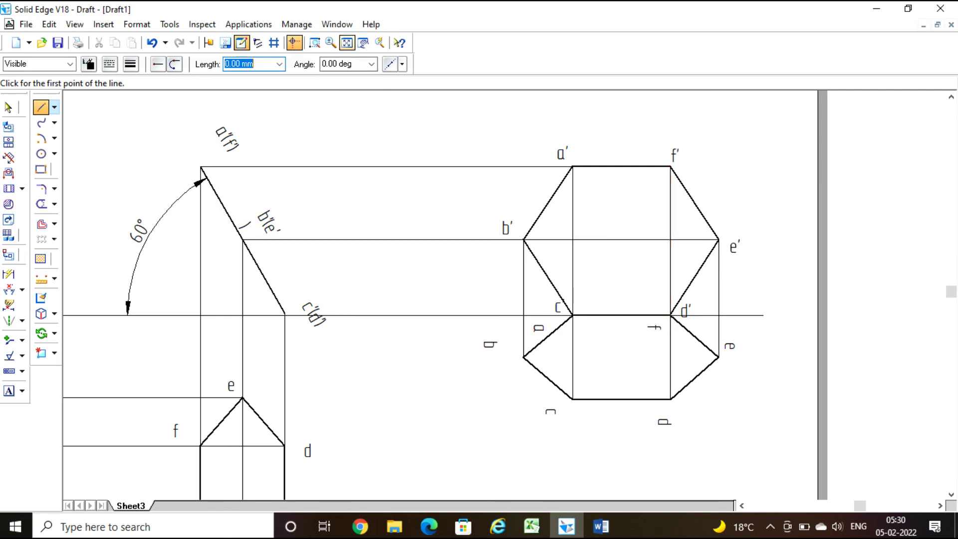
Place a second angular dimension between the inclined front view and the reference line, inside the existing one, and delete it
click(347, 42)
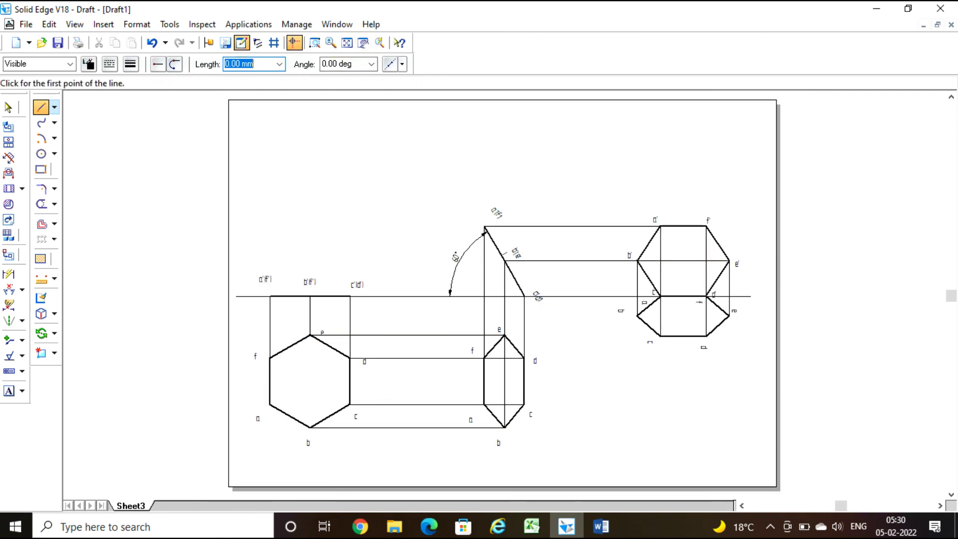
click(746, 328)
click(9, 289)
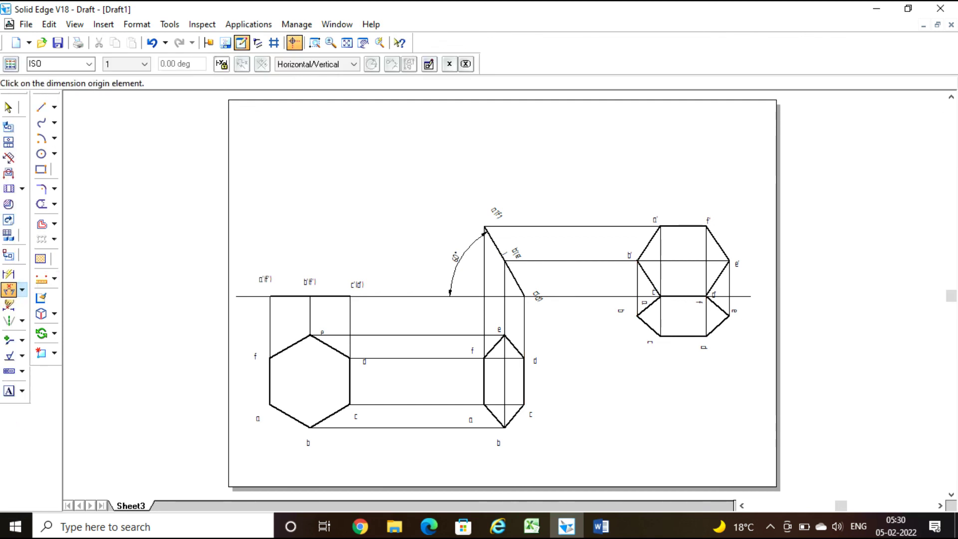
click(495, 247)
click(466, 296)
click(460, 290)
click(458, 298)
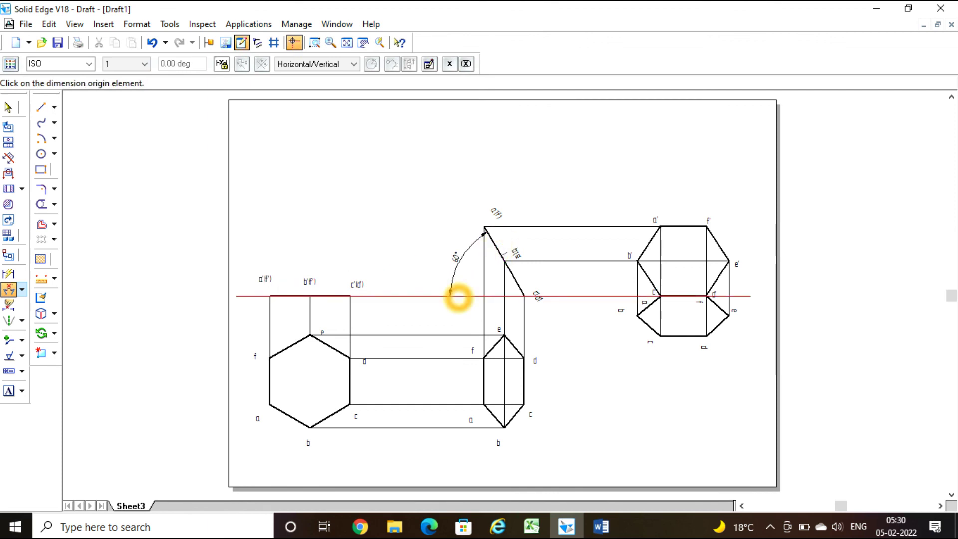
click(496, 246)
click(471, 268)
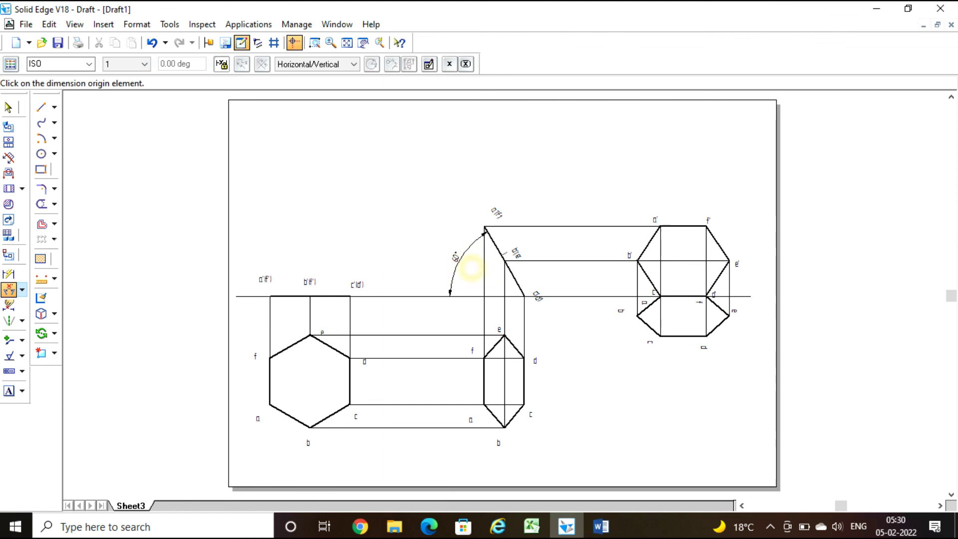
click(502, 296)
click(496, 252)
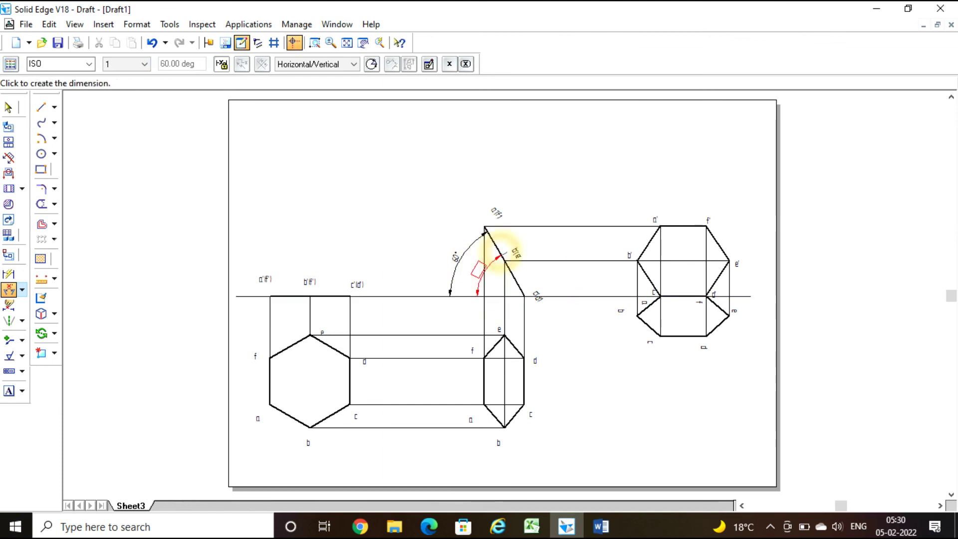
click(469, 275)
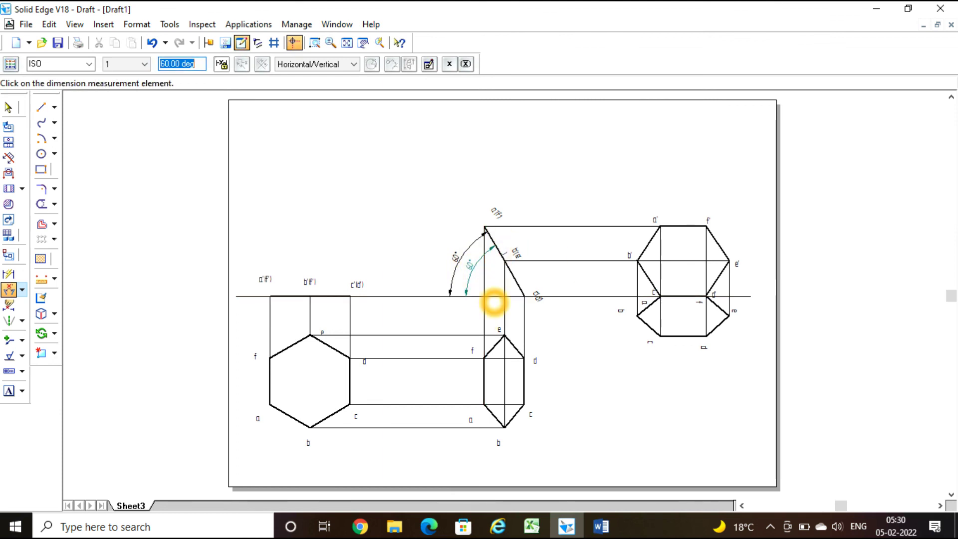
key(Escape)
click(469, 274)
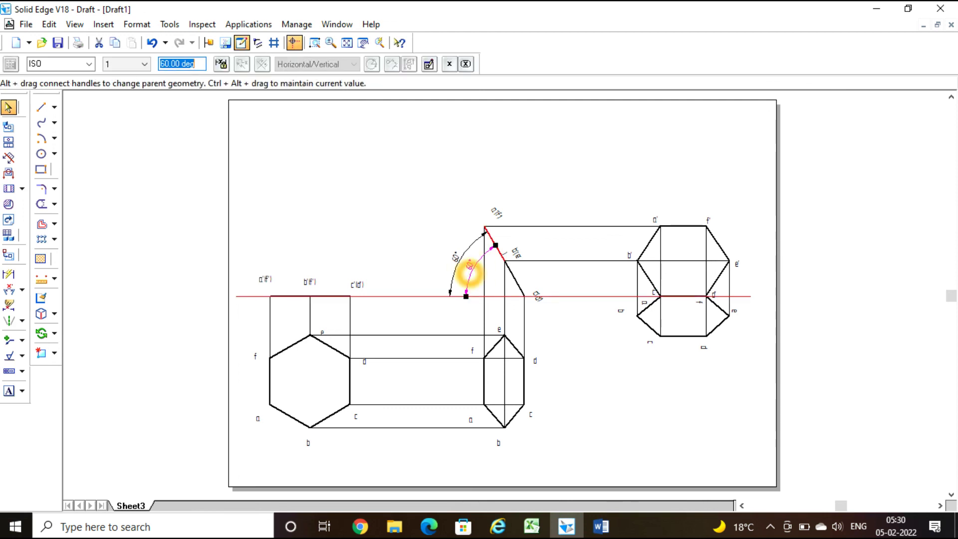
key(Delete)
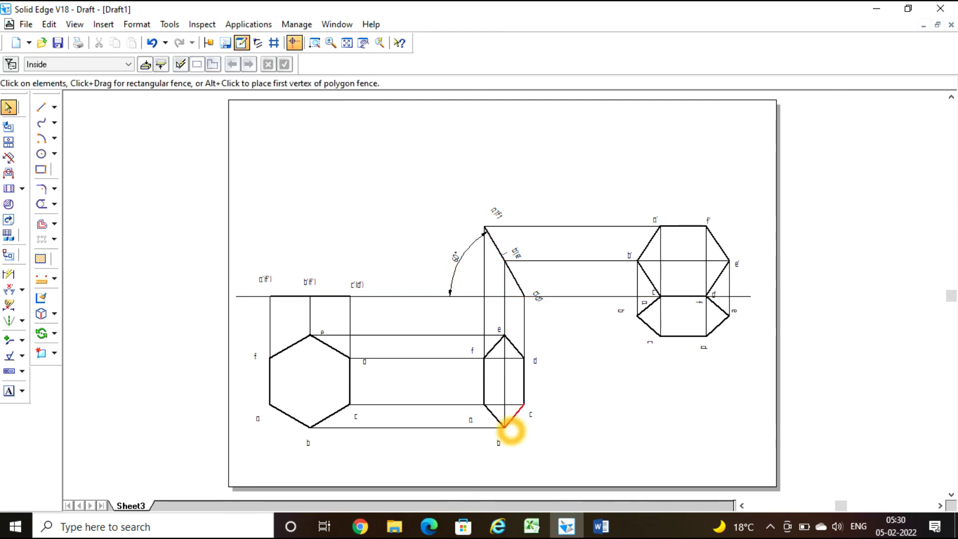
Dimension side af of the first hexagonal top view, placing the dimension outside the hexagon
click(9, 274)
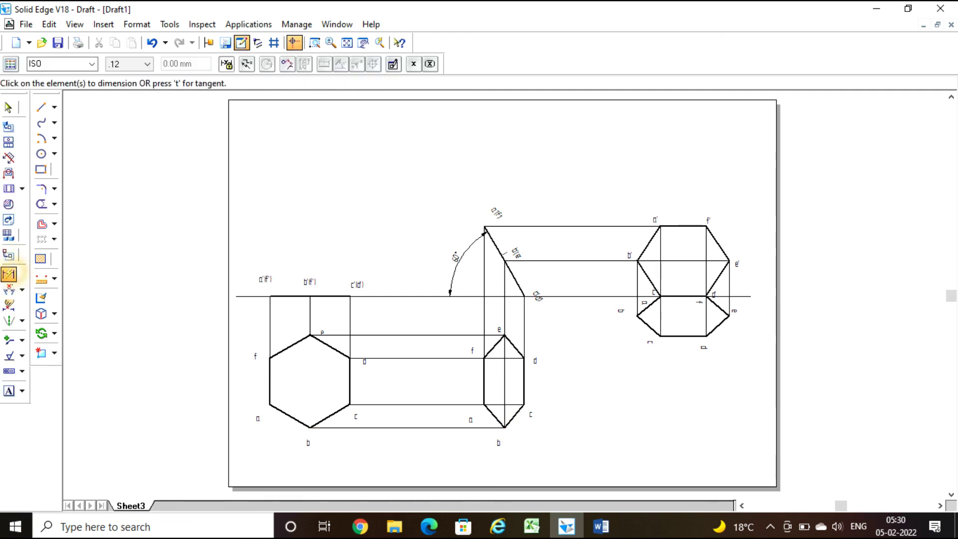
click(270, 382)
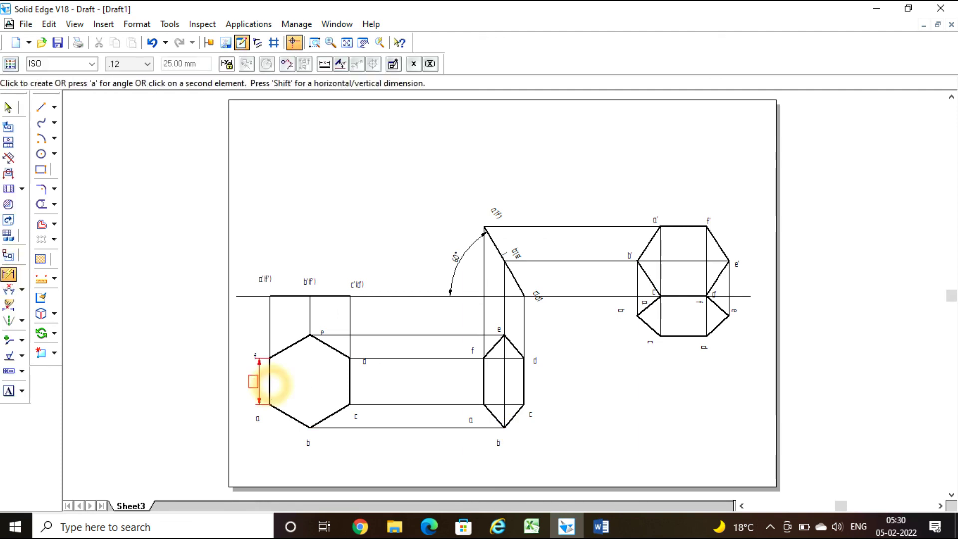
click(246, 389)
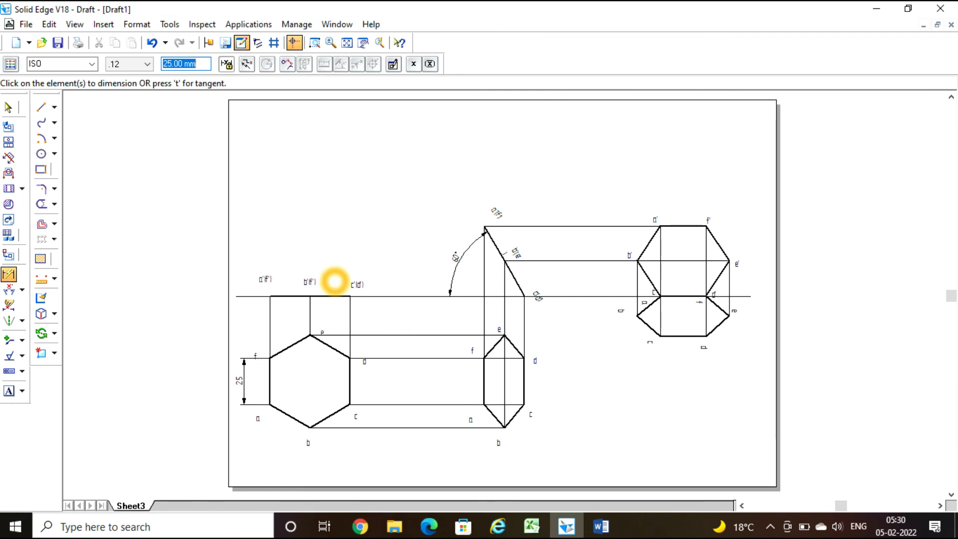